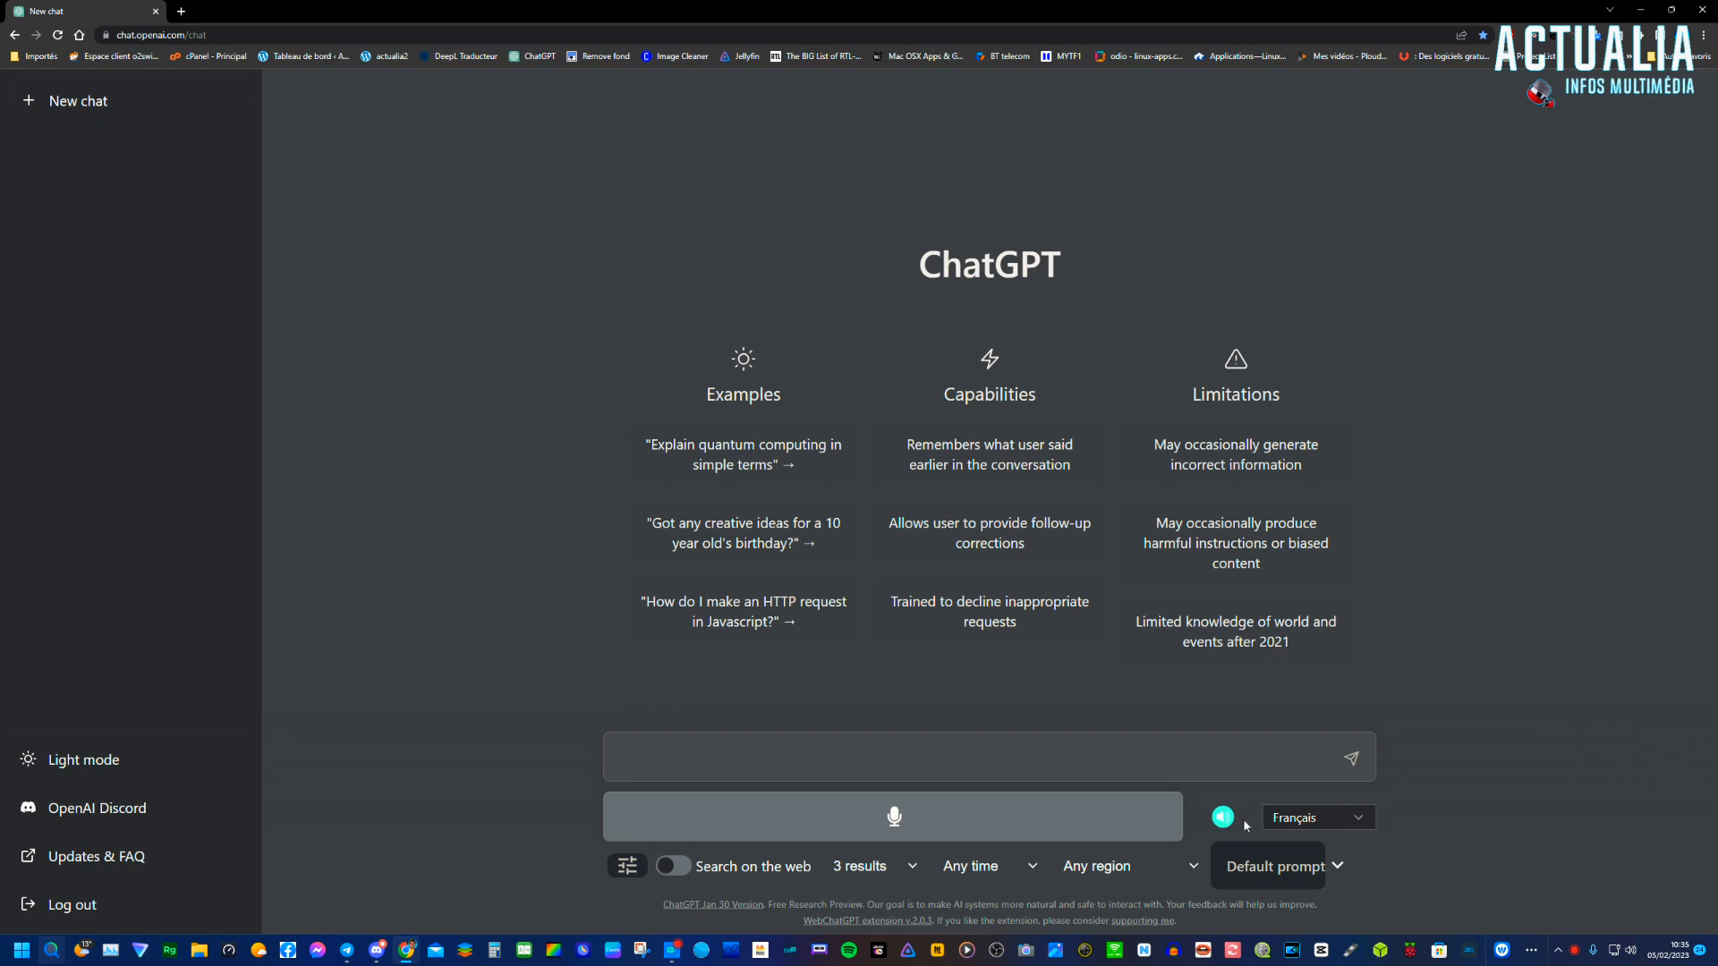
Step: Set the speech language to Français and ask by voice "qu'est-ce que un chat"
left_click(1302, 823)
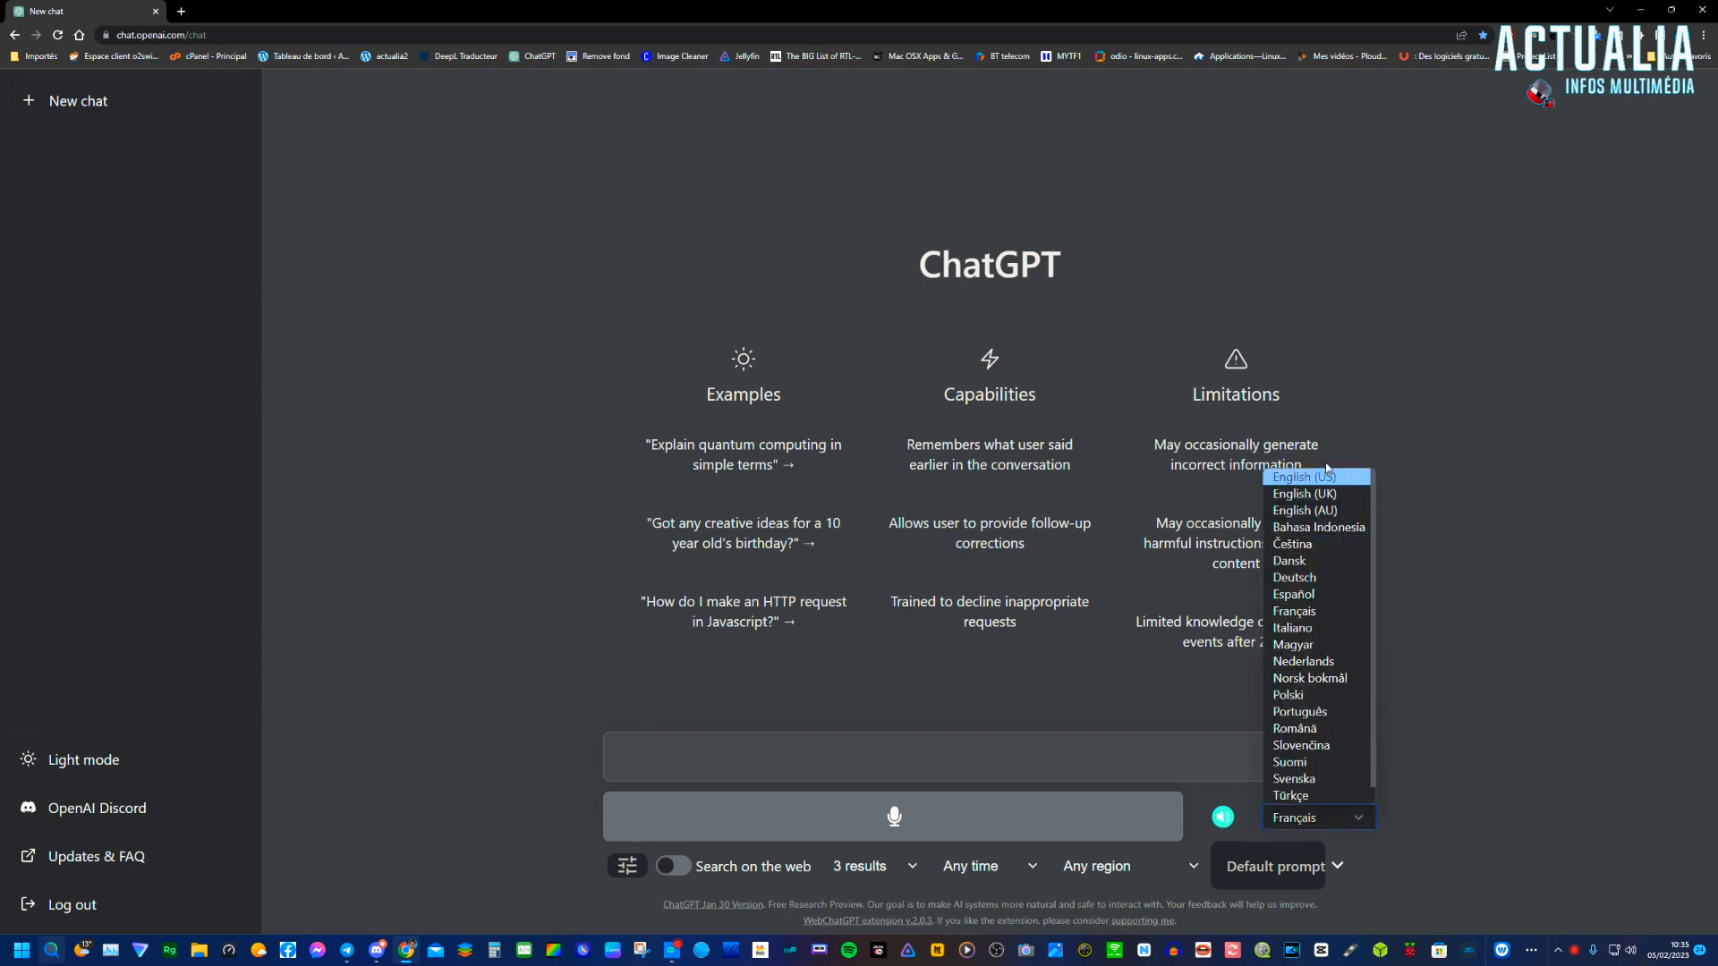
left_click(1317, 616)
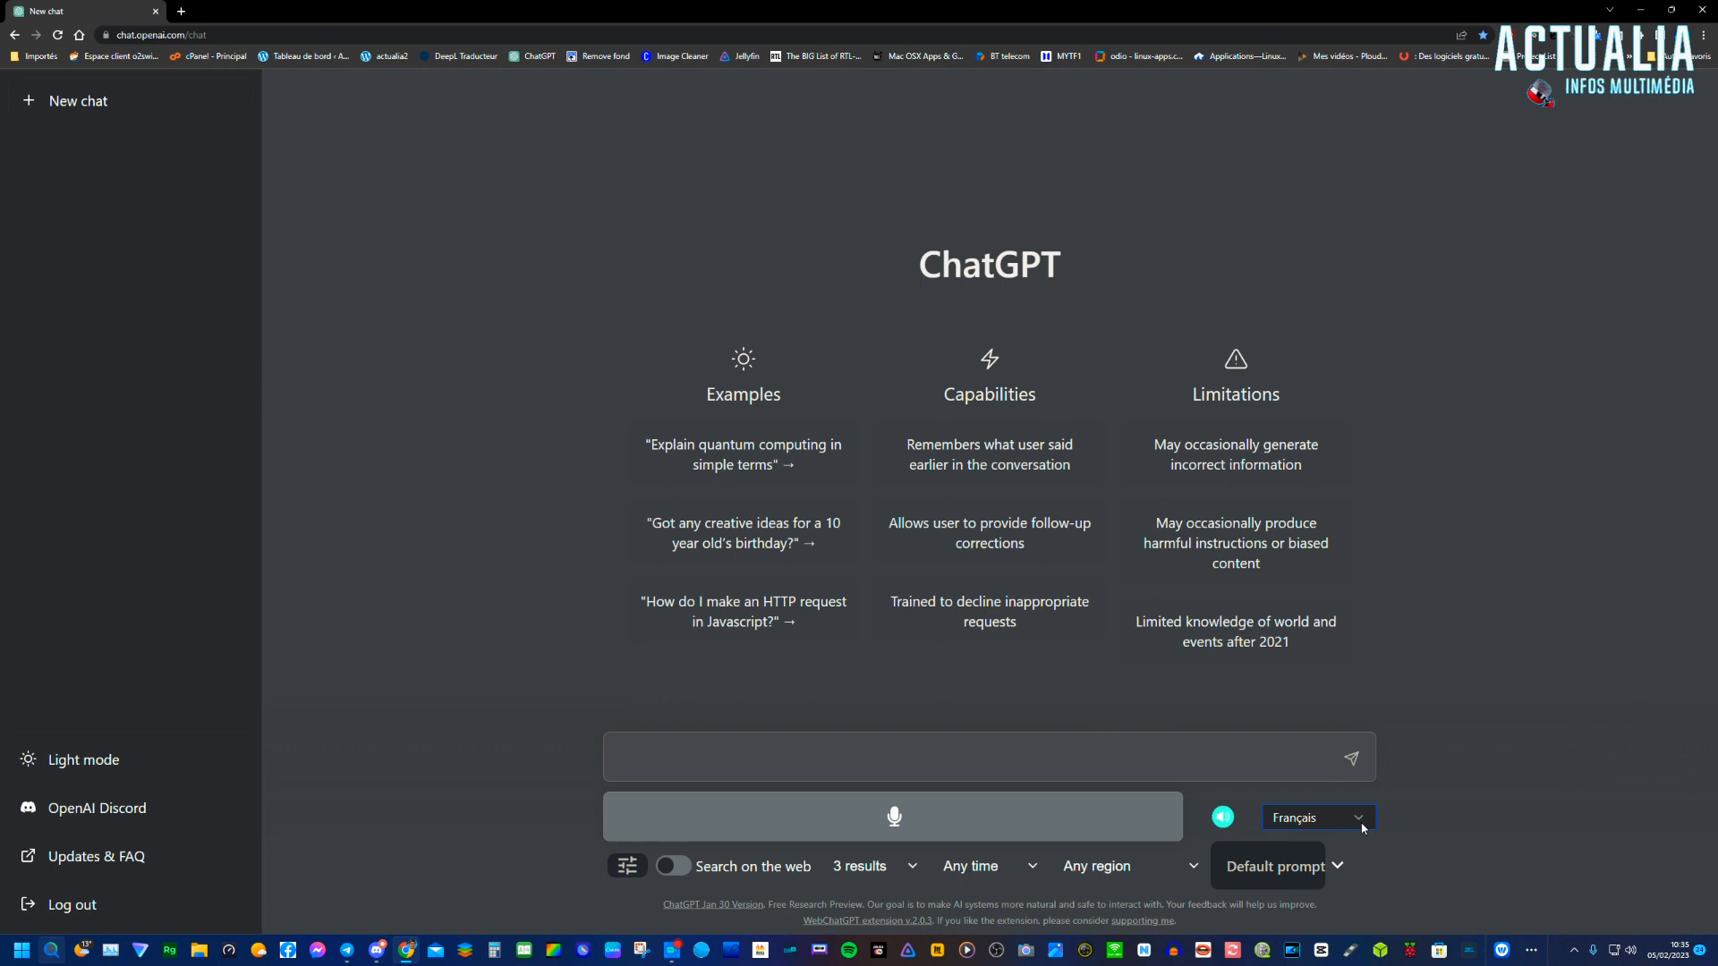
left_click(832, 830)
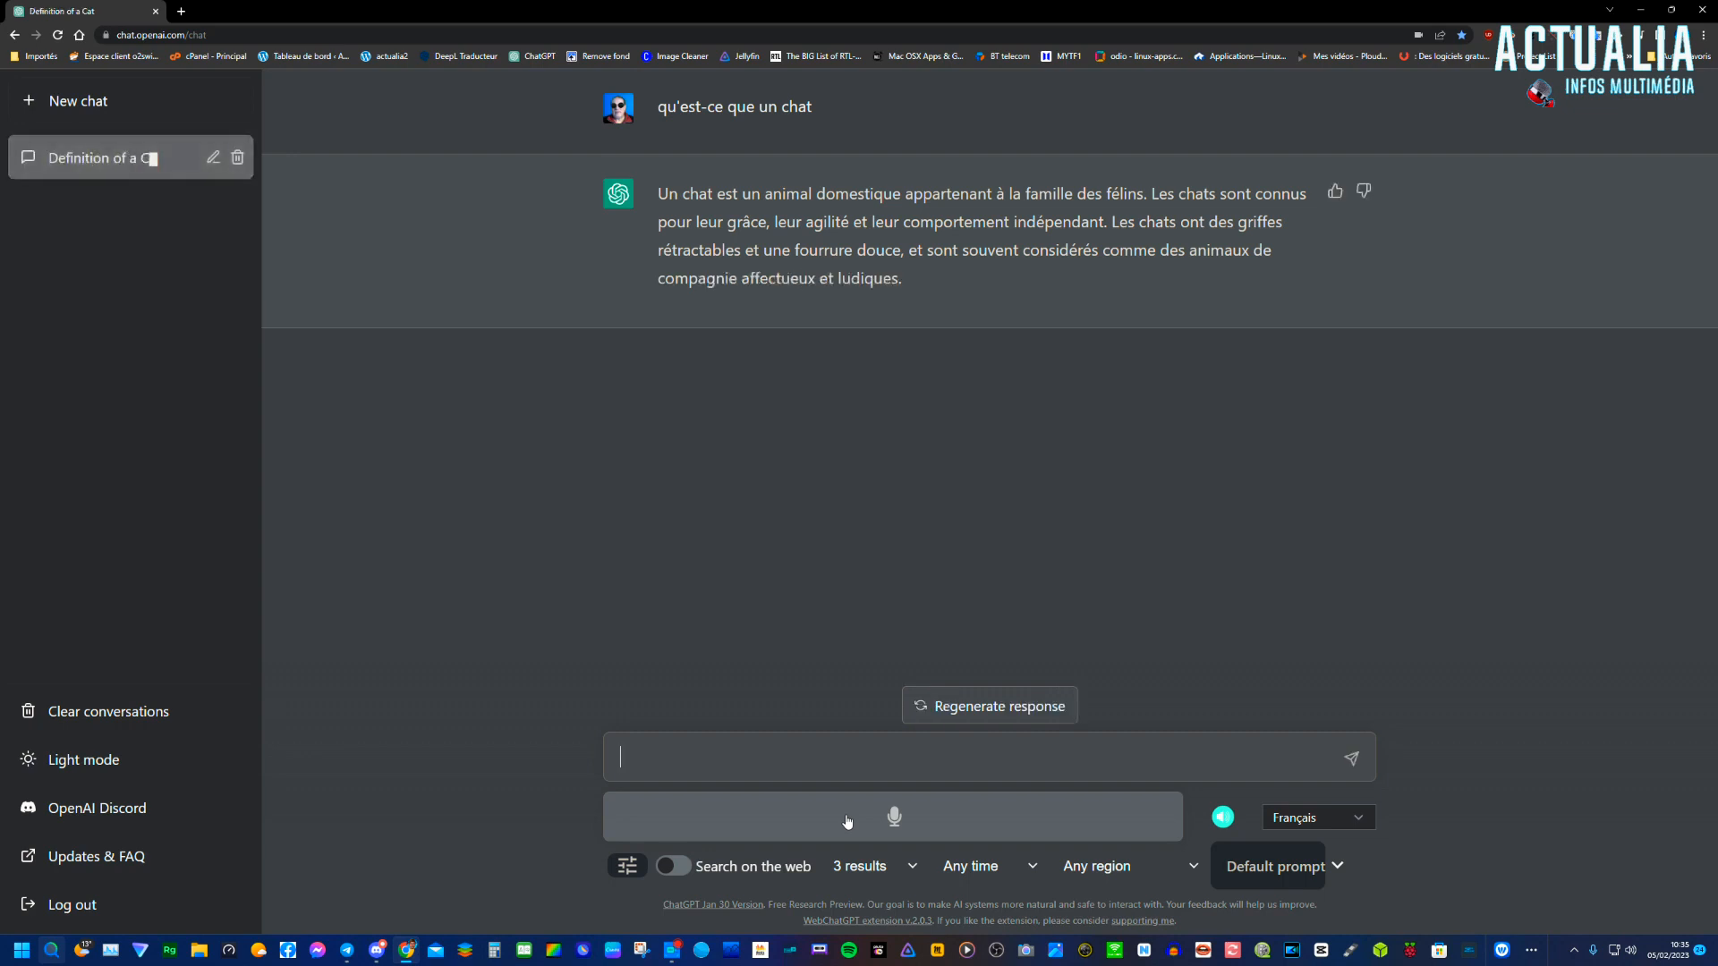
Step: Turn off the spoken replies and delete the "Definition of a Cat" conversation
left_click(1222, 817)
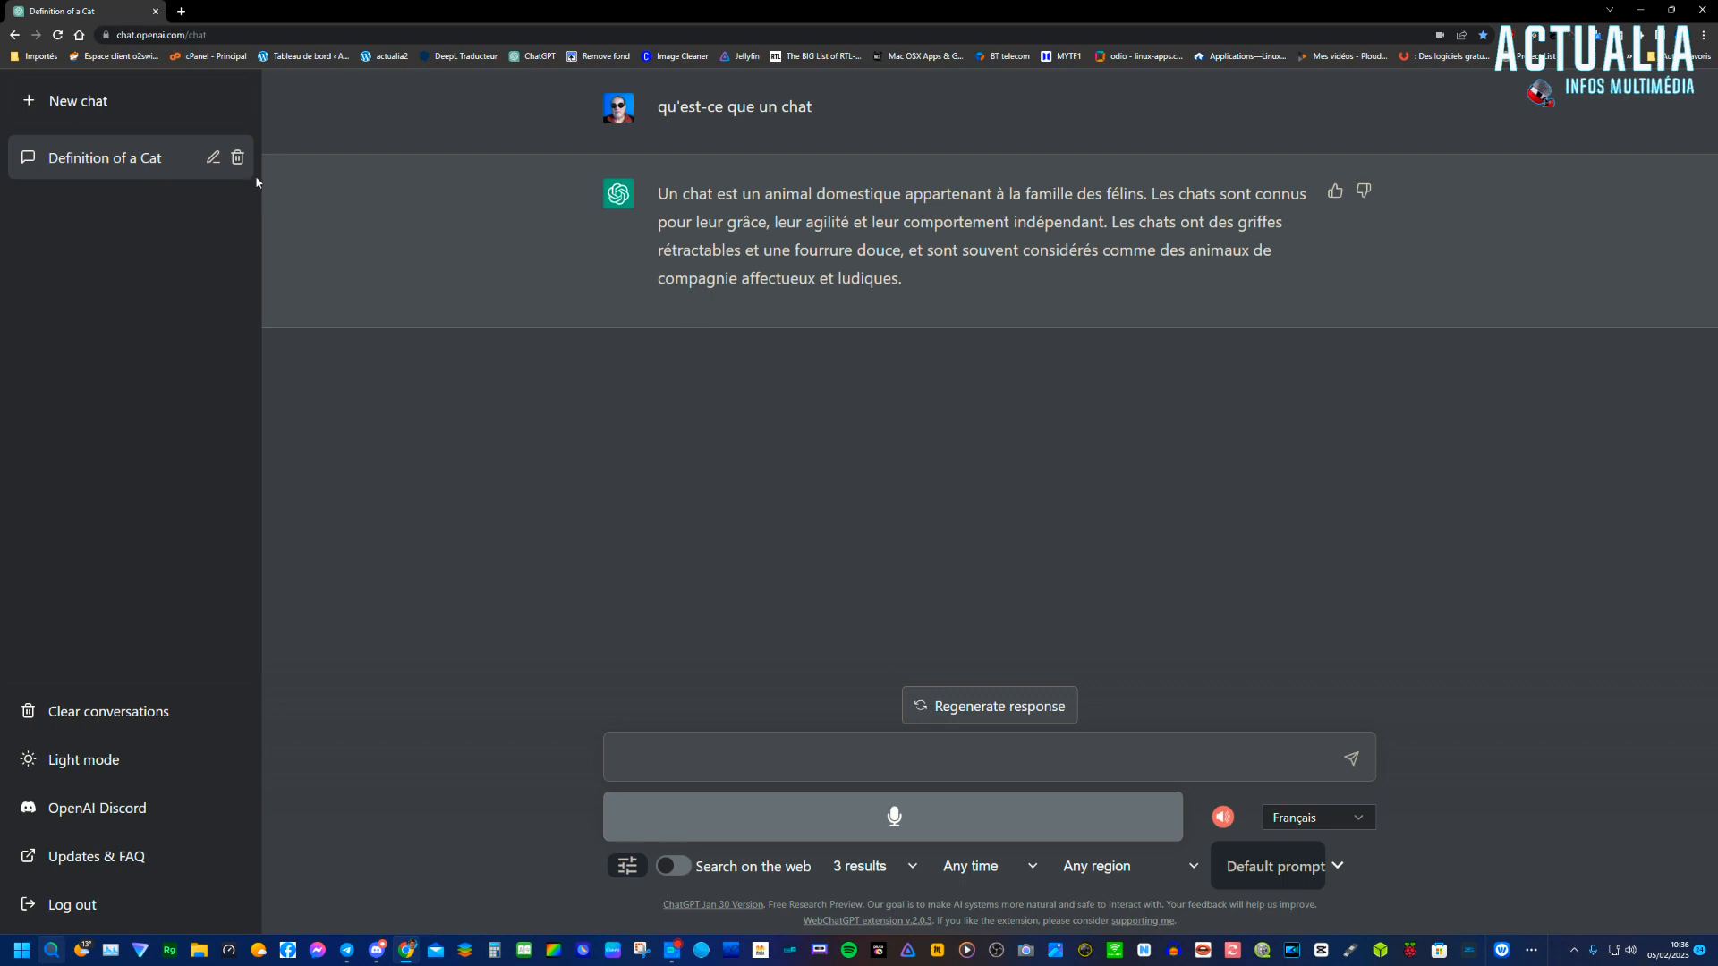
left_click(238, 157)
left_click(213, 158)
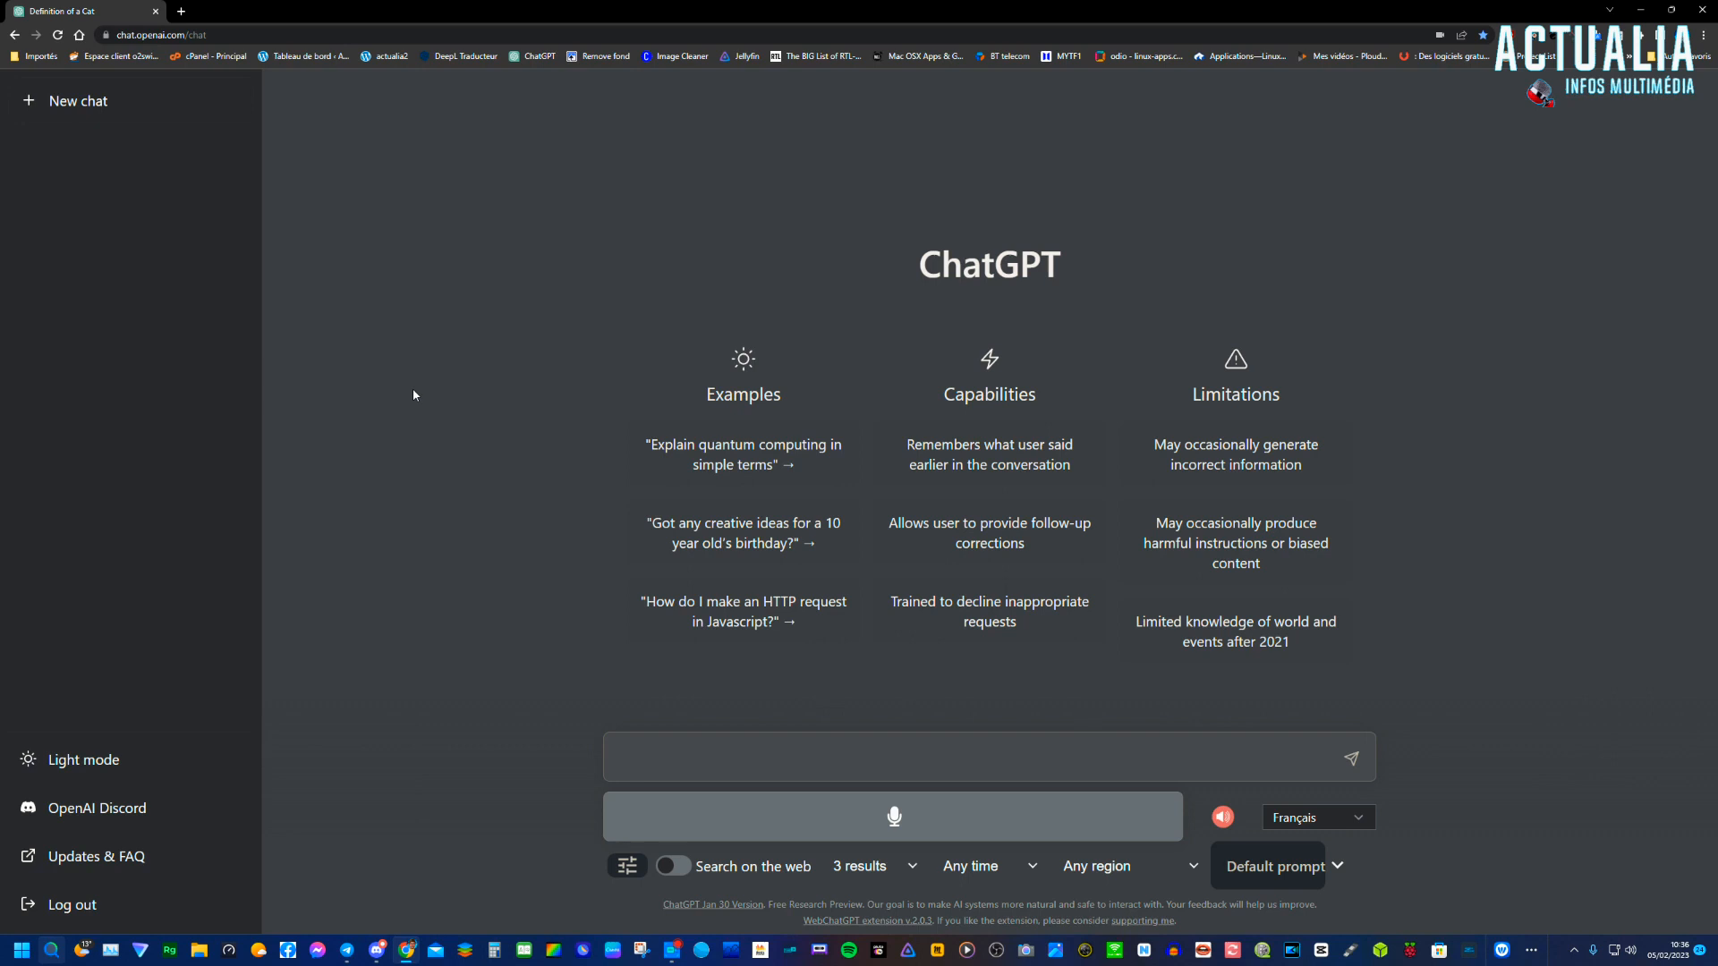
Step: Ask "qu'elle est la météo sur Perpignan ?" without web search, and delete that conversation once it is answered
type("qu'elle est la méto")
key("BackSpace")
key("BackSpace")
type("éo sur Perpignan ,")
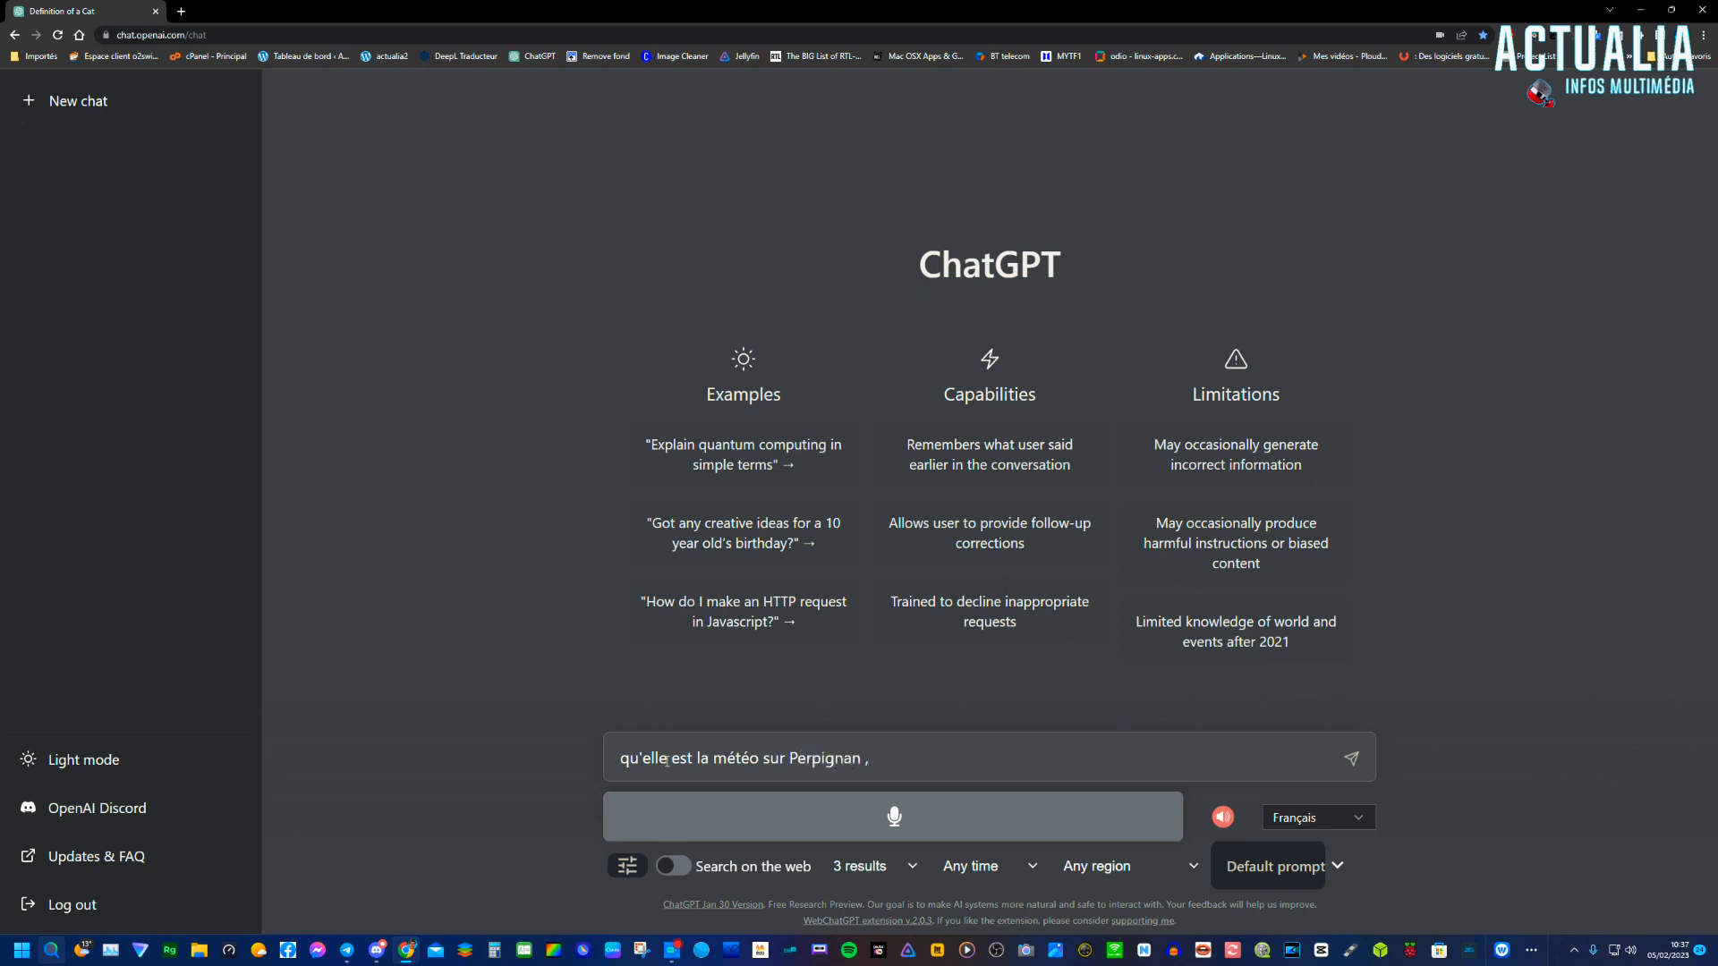
key("BackSpace")
type("?")
key("Return")
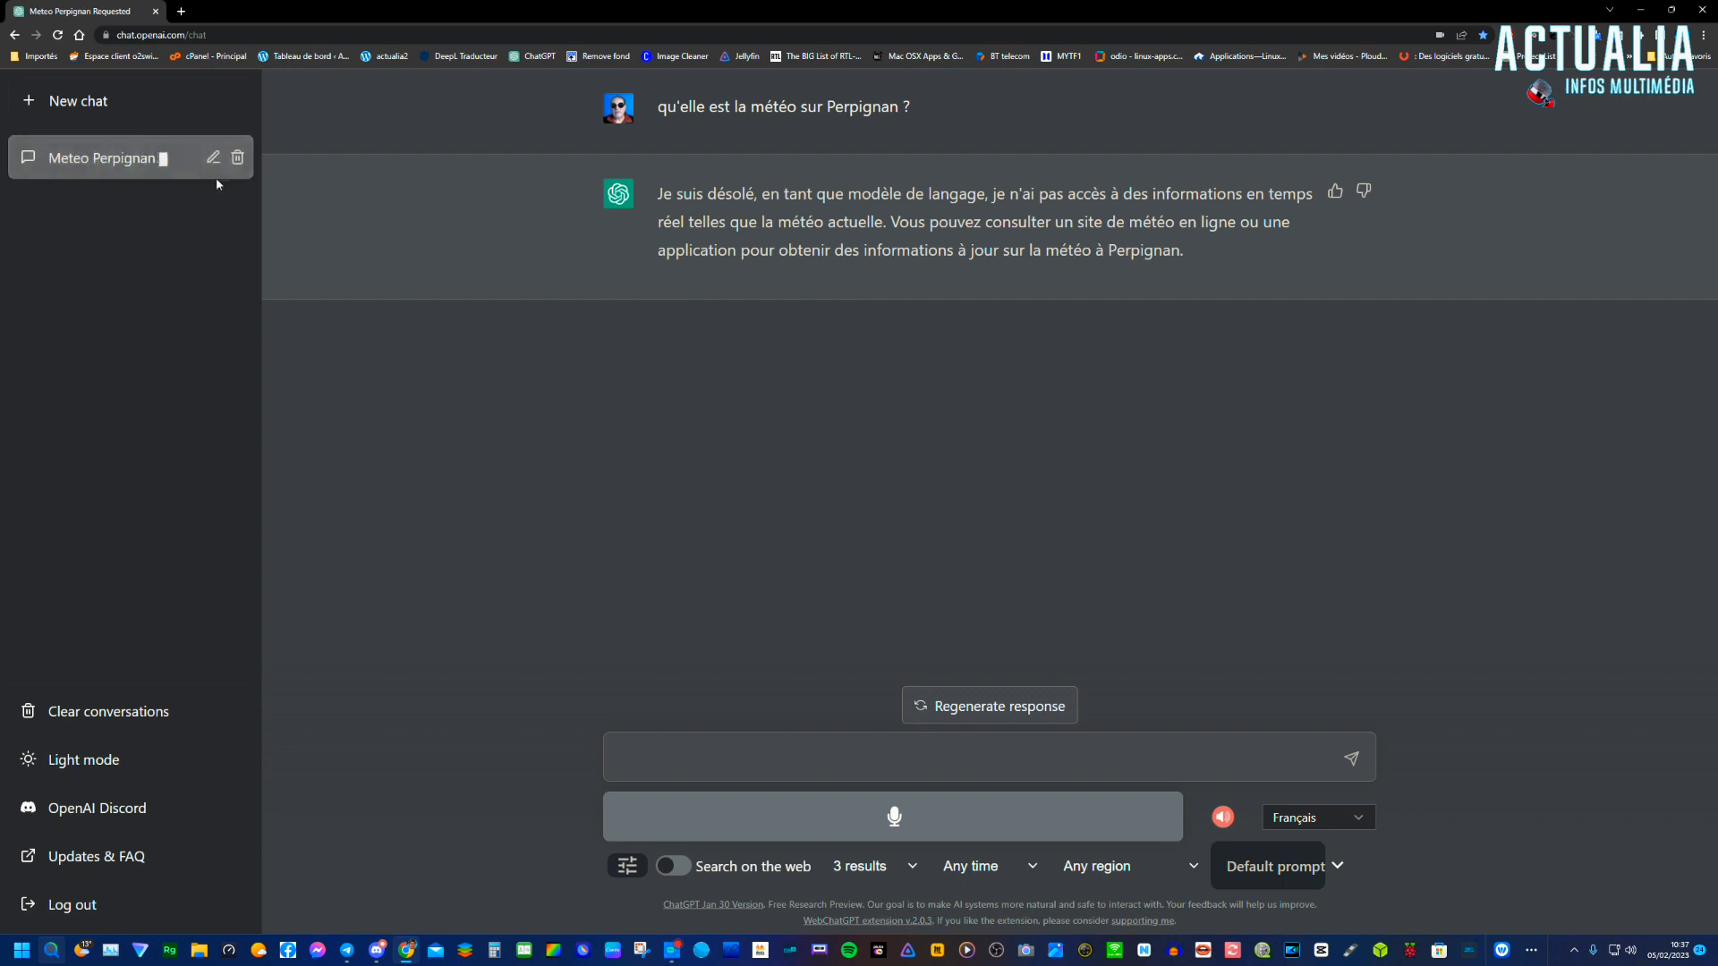
left_click(236, 160)
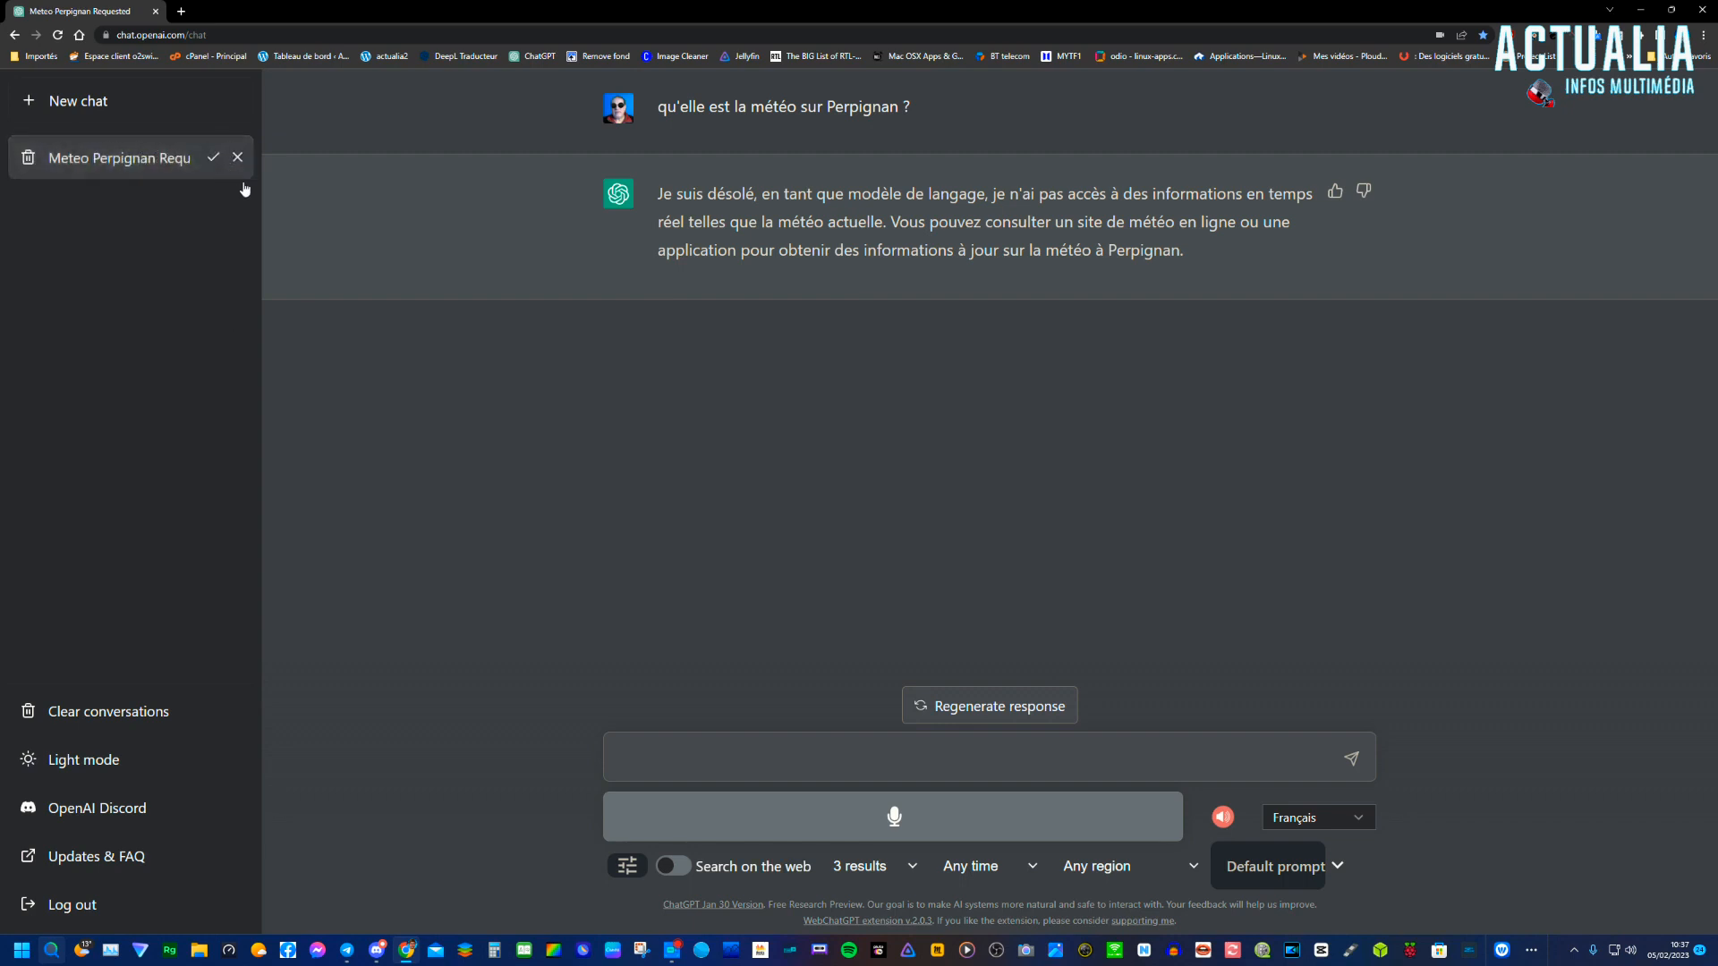
left_click(213, 158)
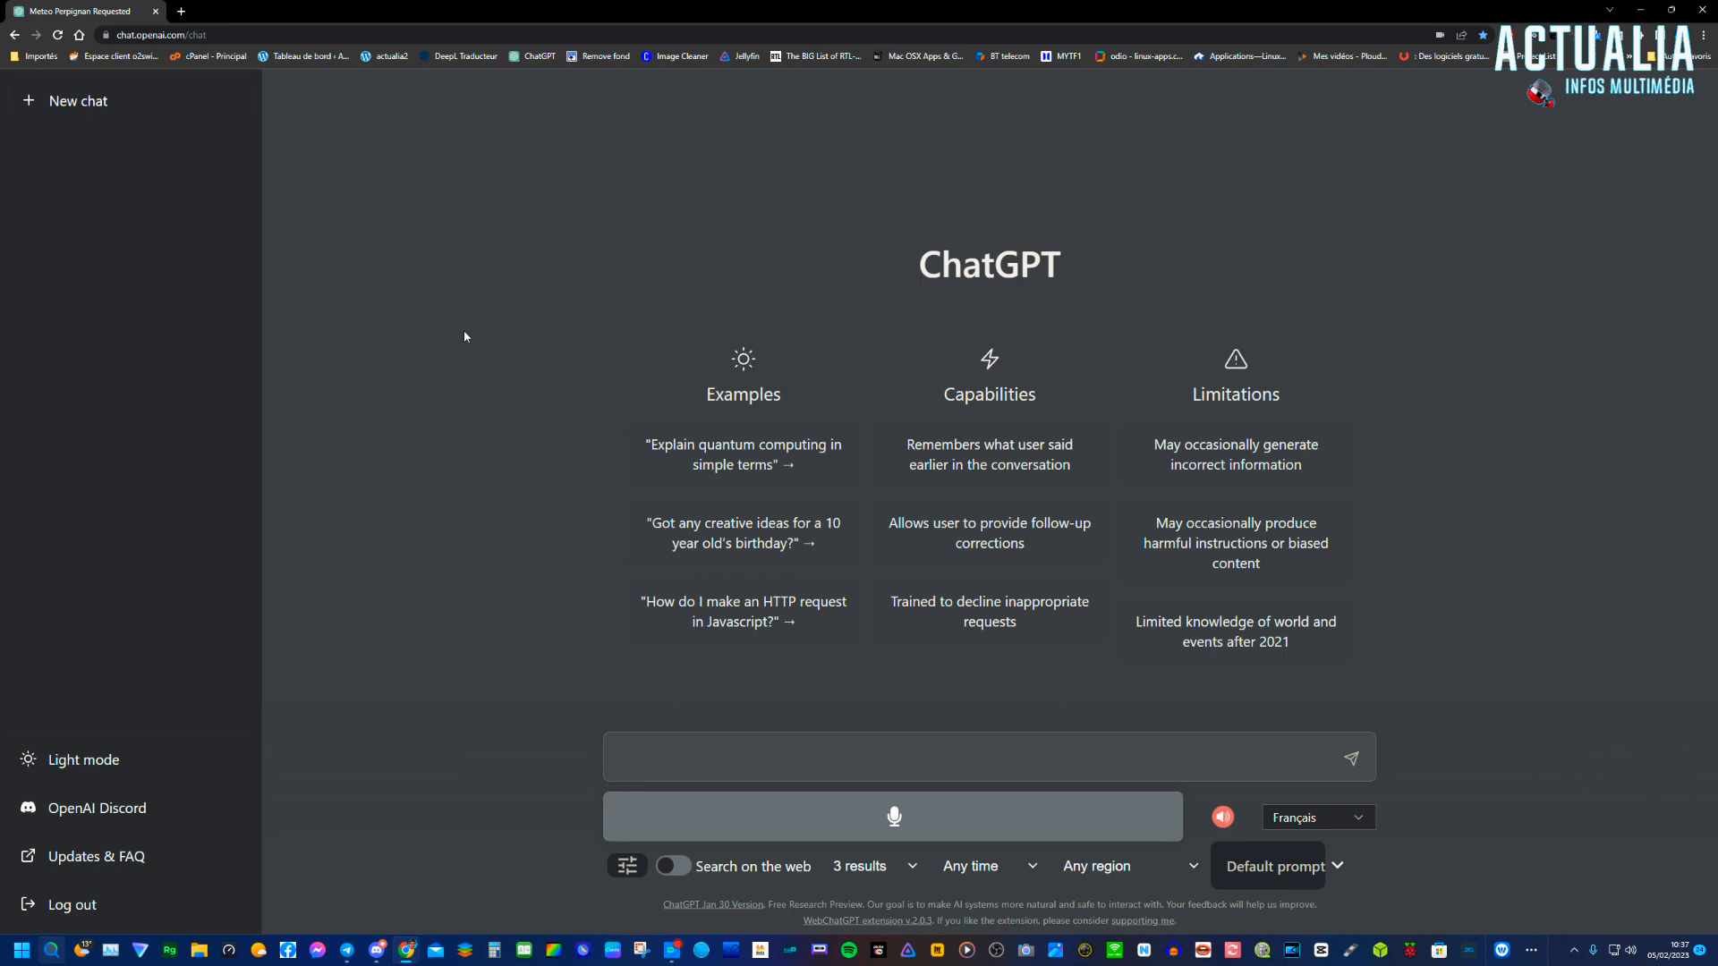
Step: Turn on Search on the web and view the default prompt in the WebChatGPT options
left_click(678, 866)
left_click(626, 865)
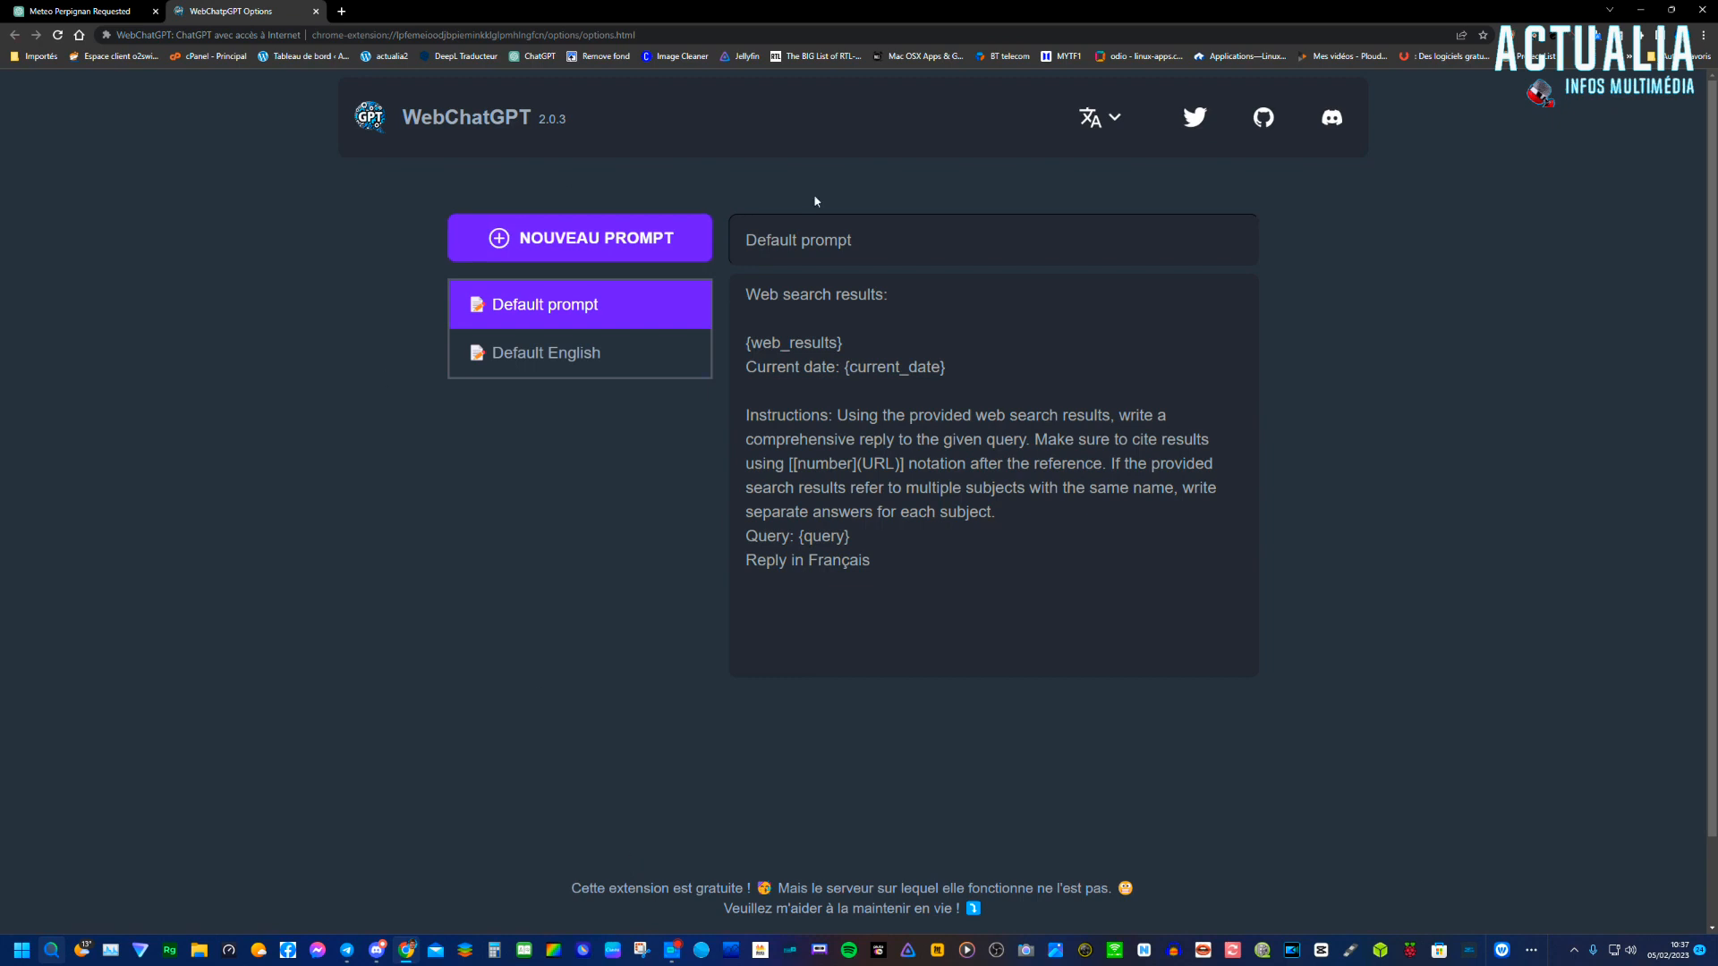
left_click(315, 11)
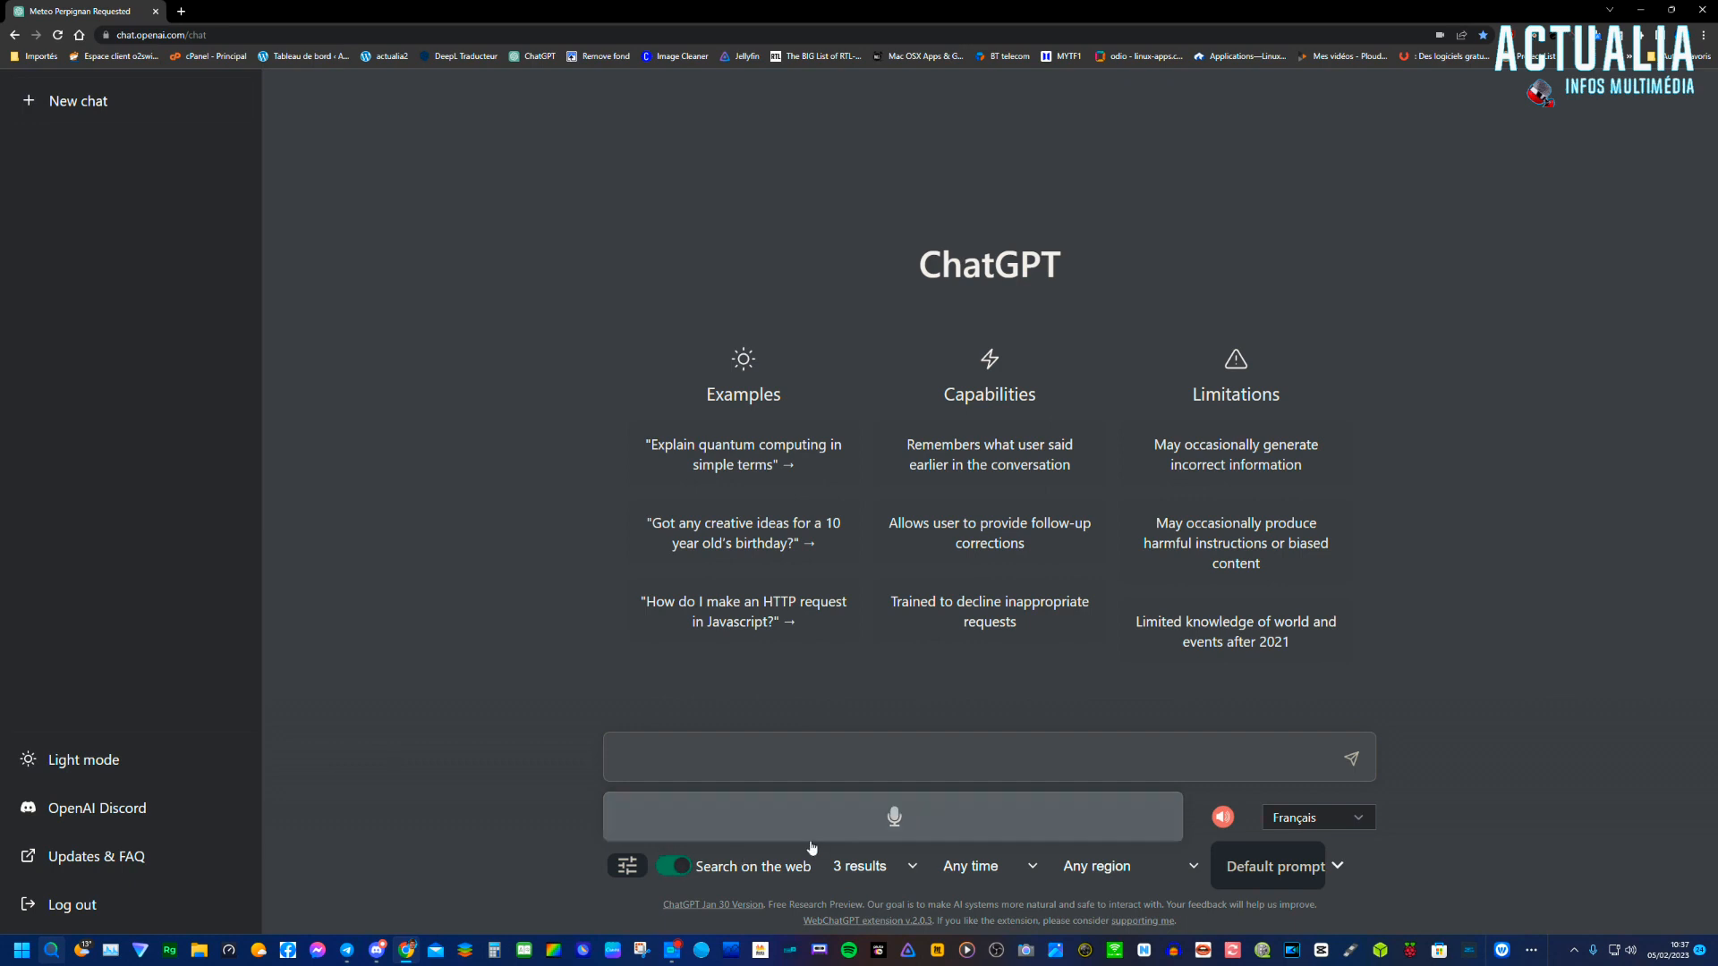
Step: Review the result-count and time-range choices for web search, and set its region to France
left_click(911, 867)
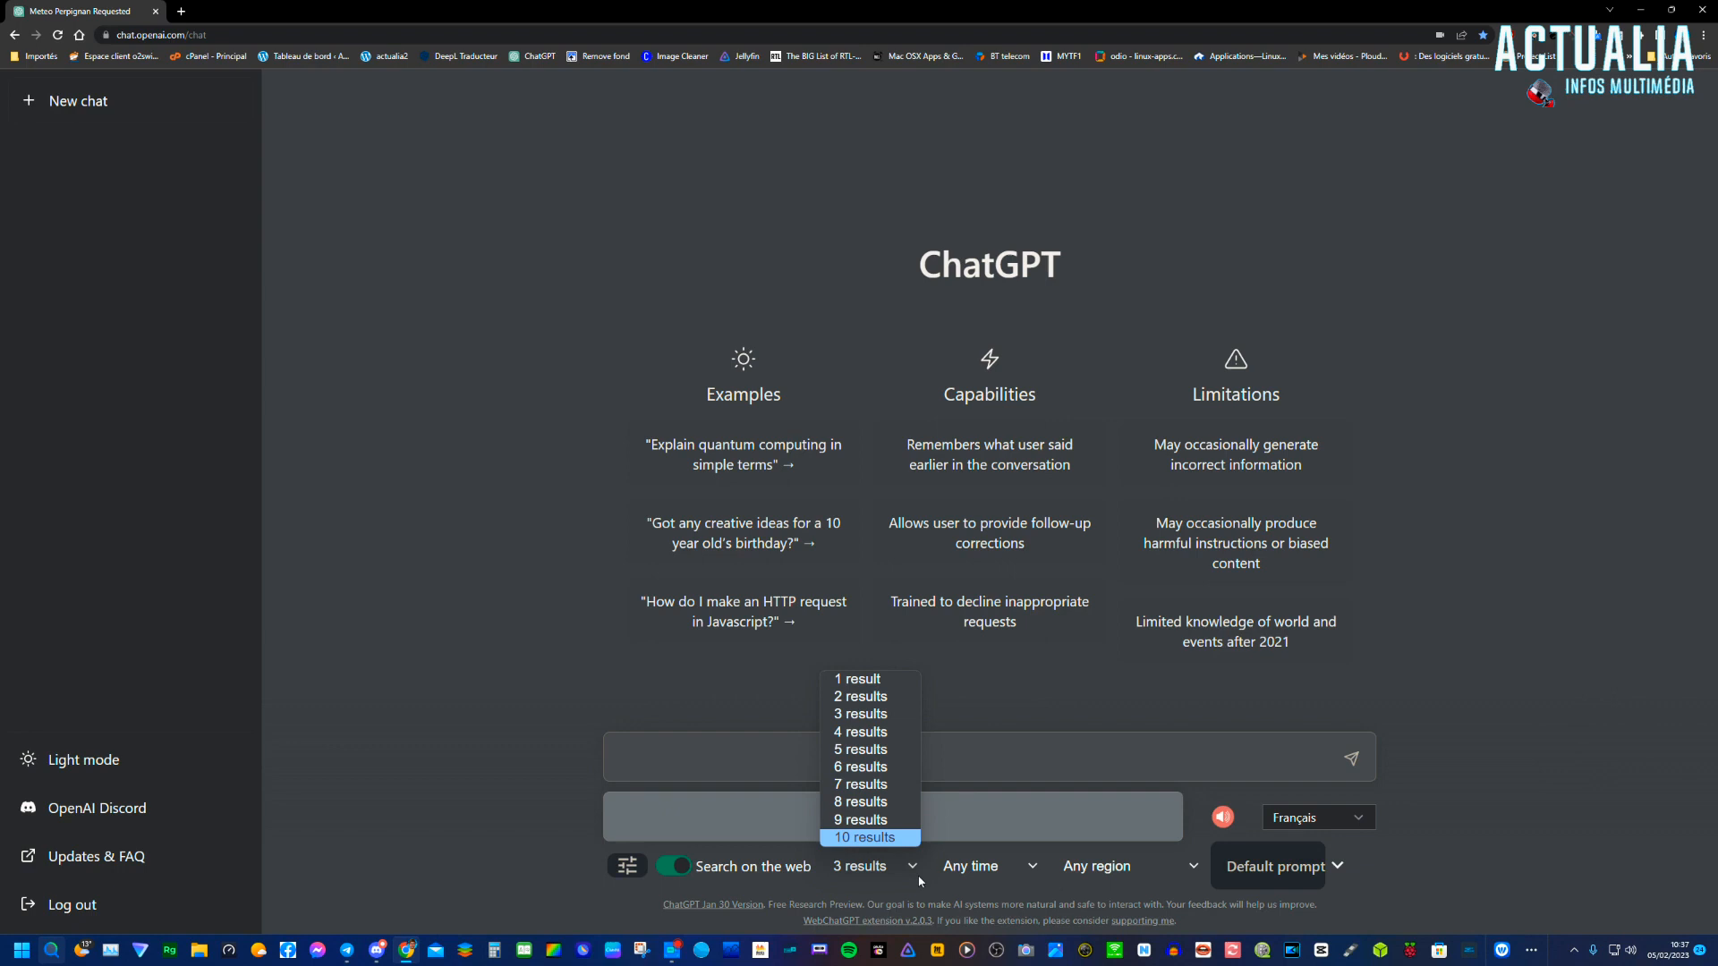
left_click(918, 873)
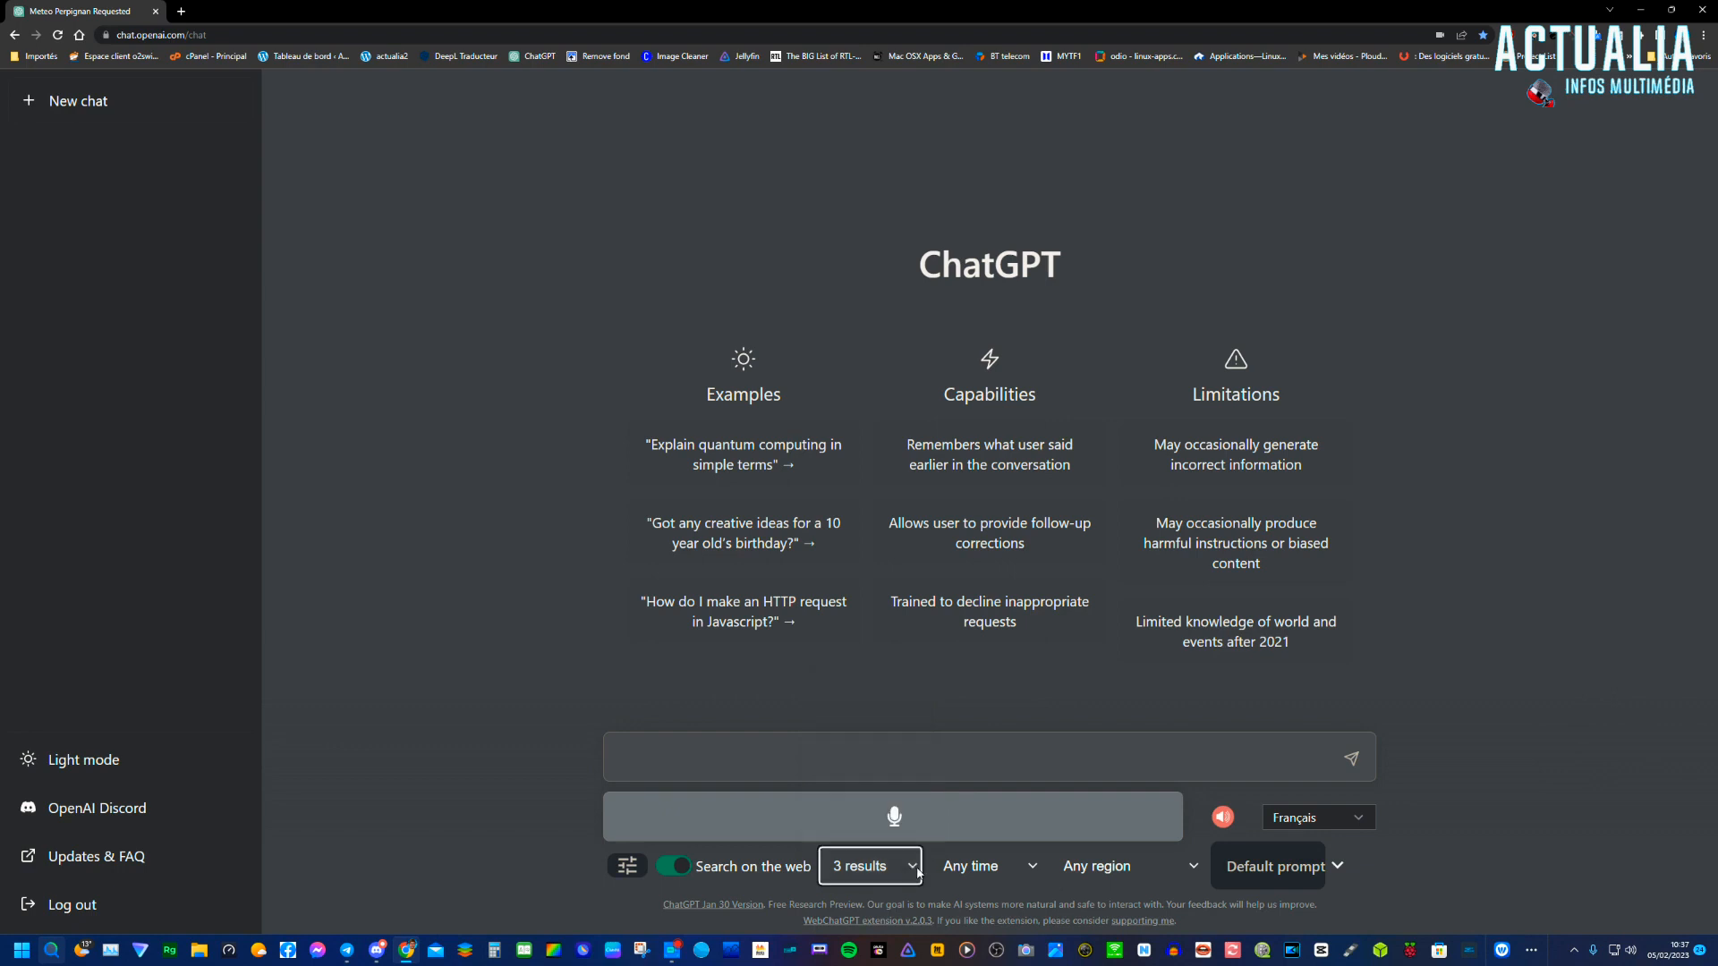
left_click(1036, 870)
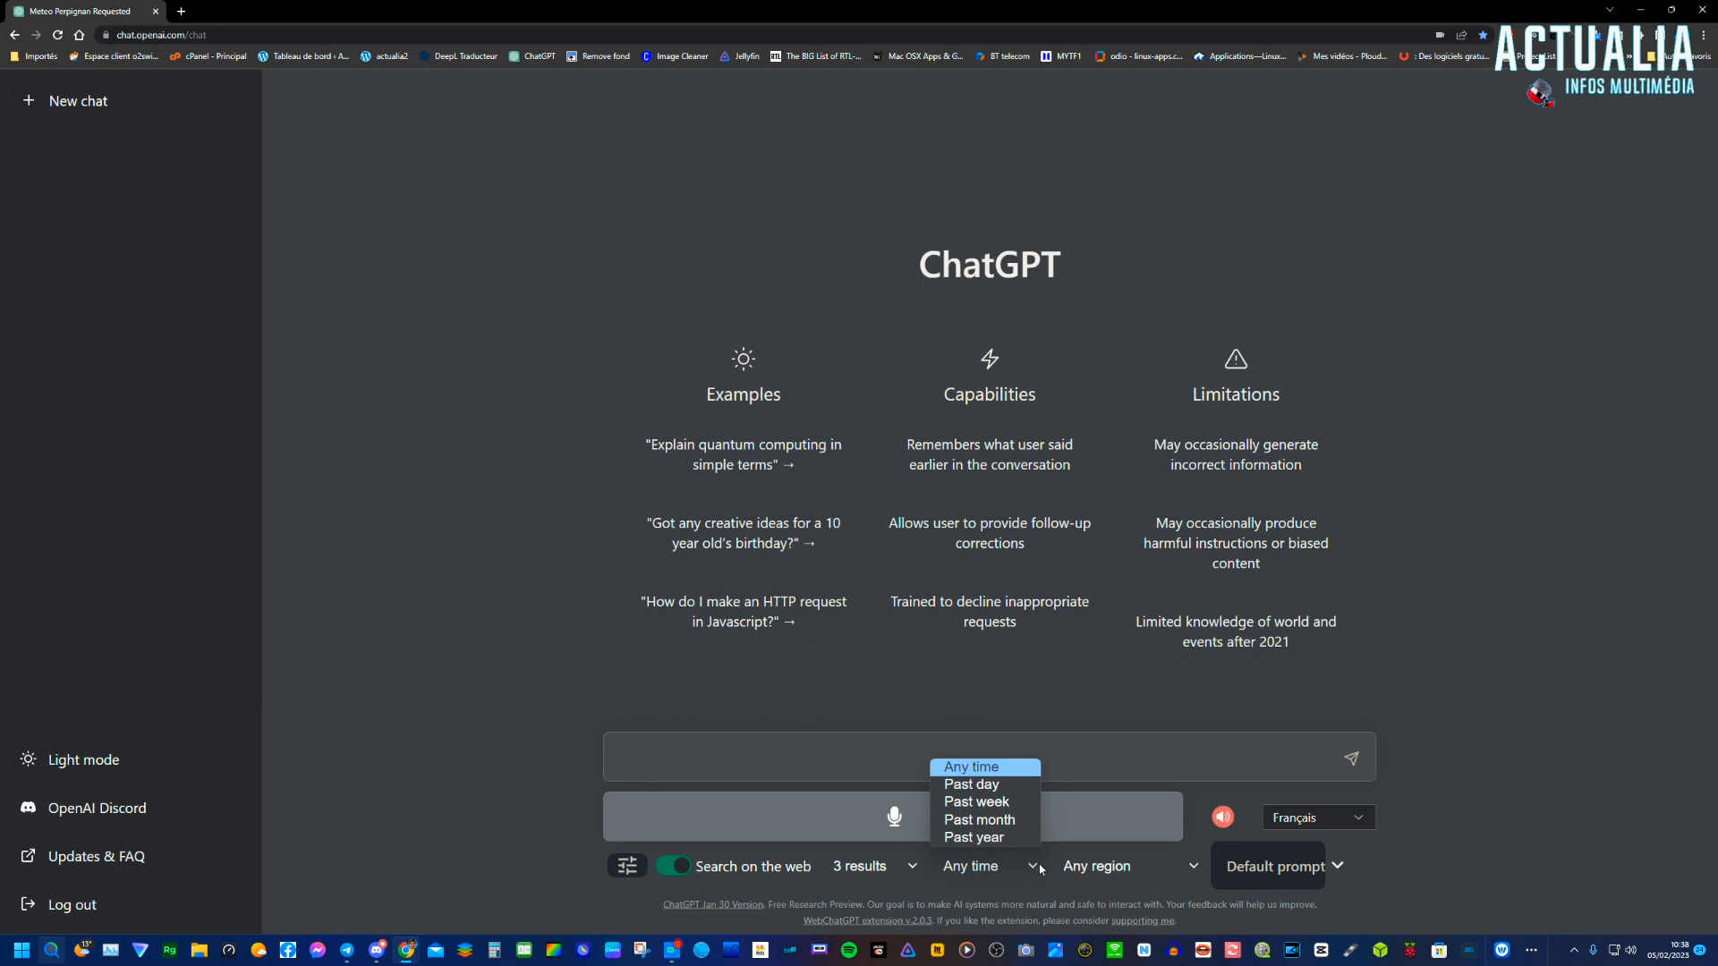
left_click(1032, 870)
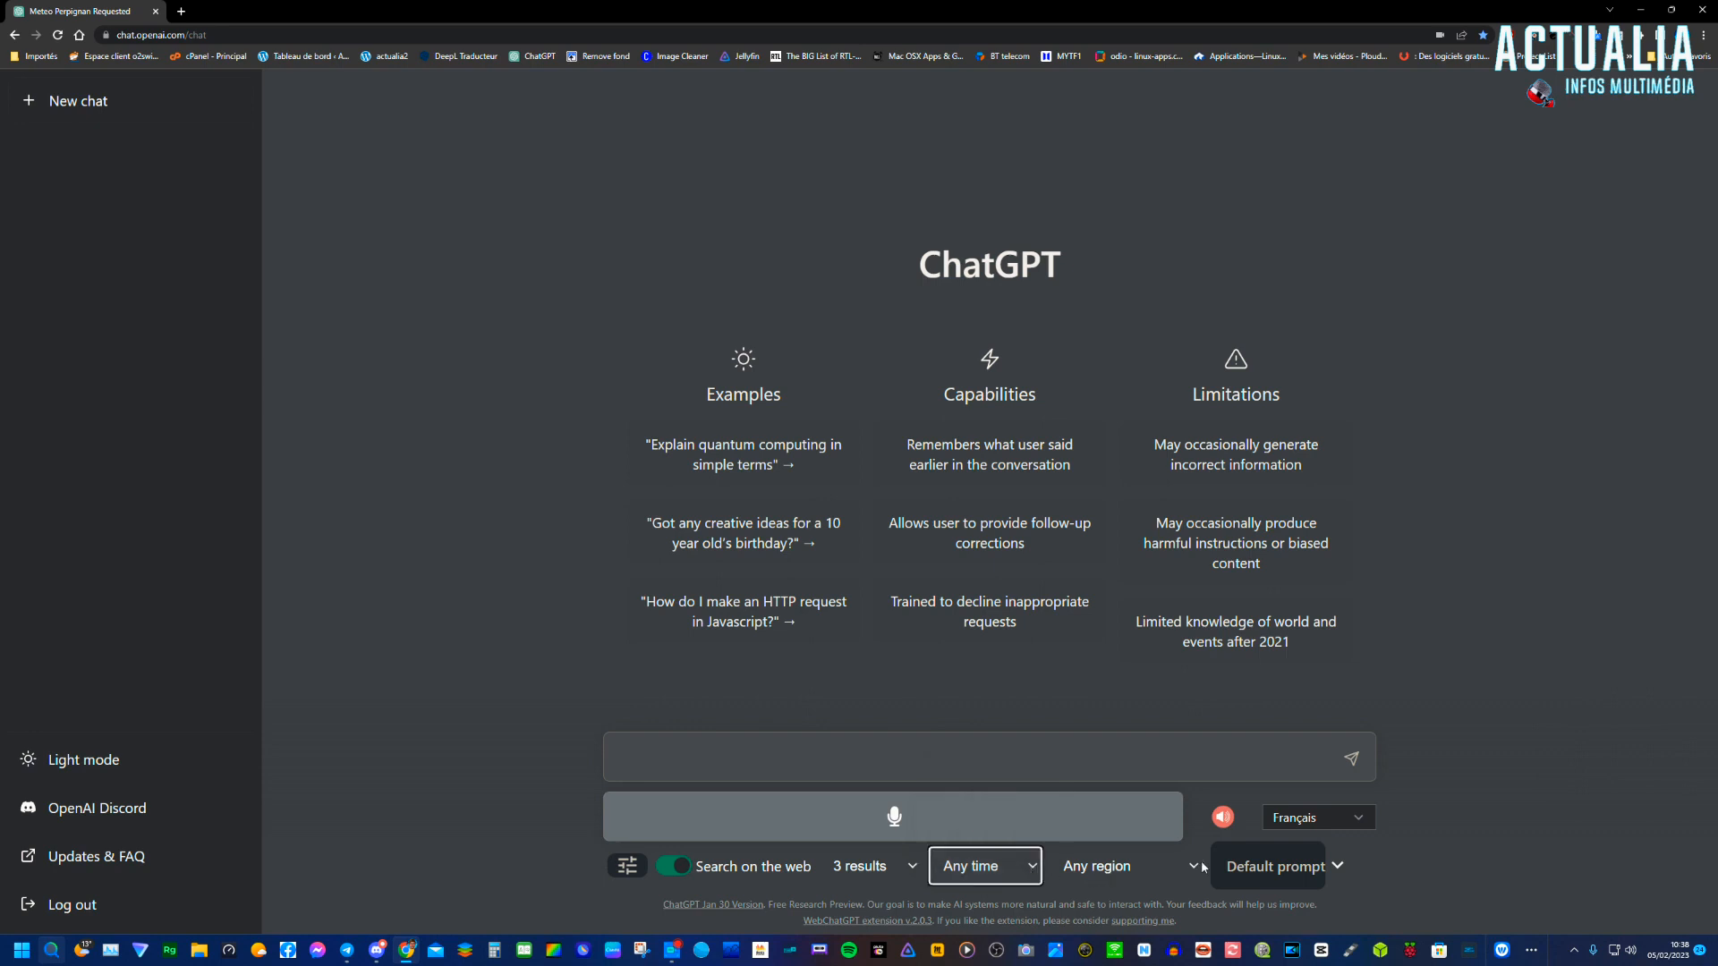
left_click(1193, 867)
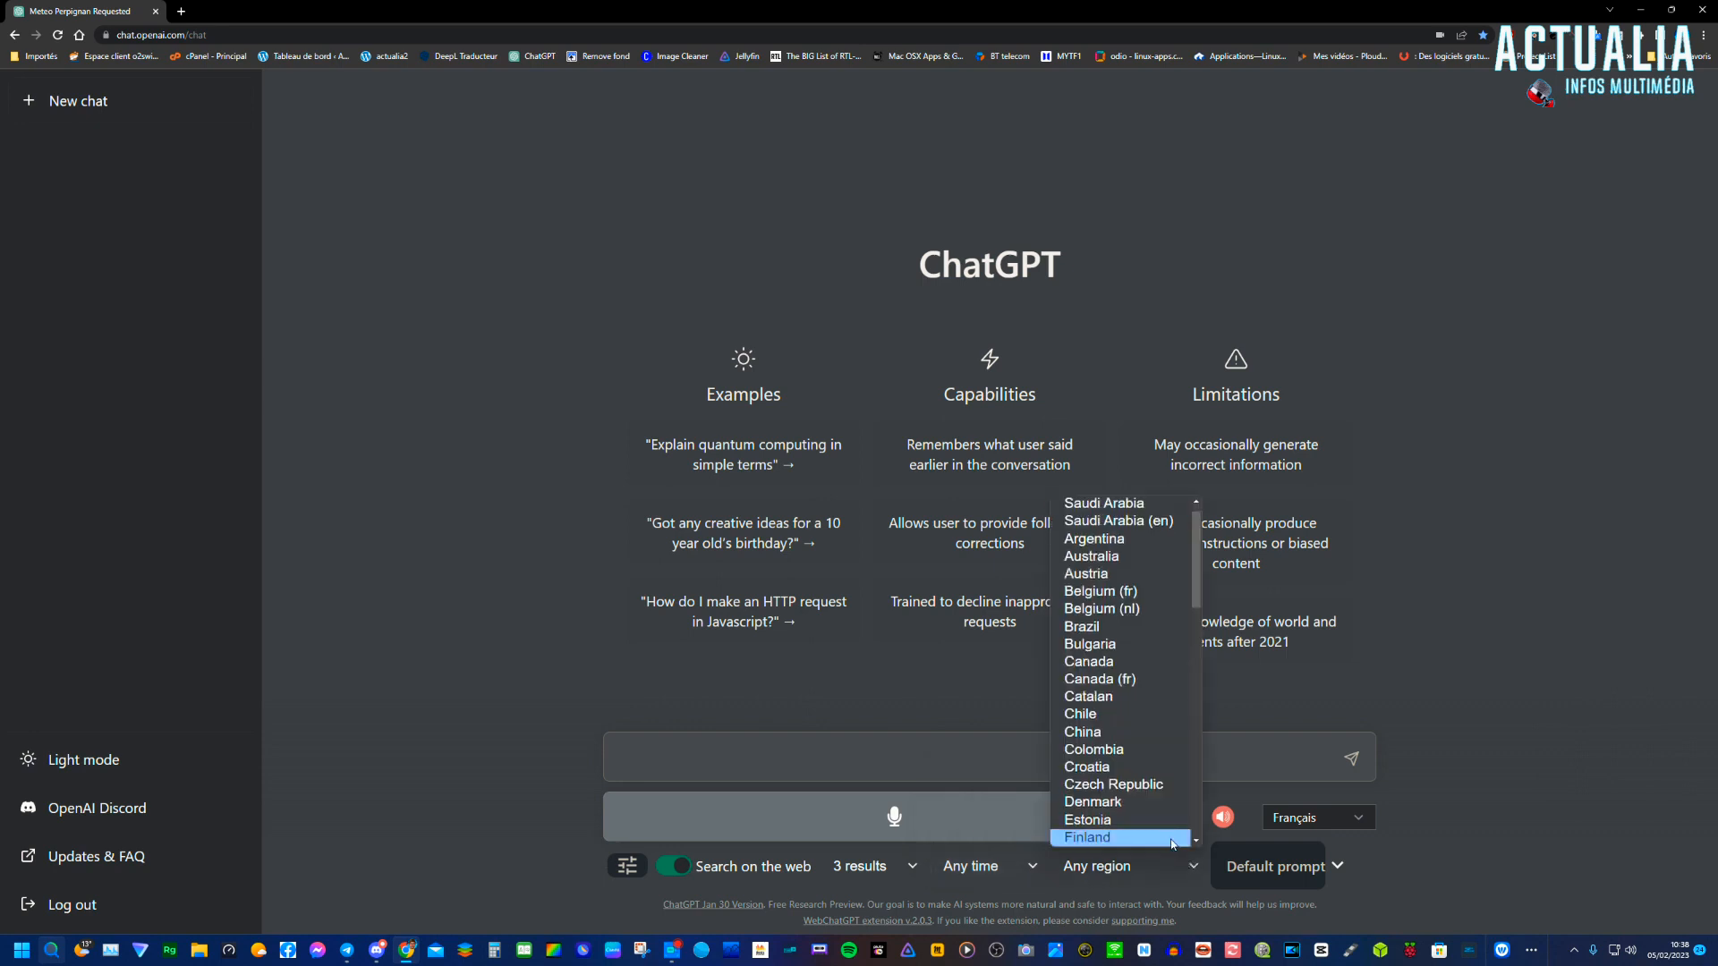
scroll(1142, 699, "down", 3)
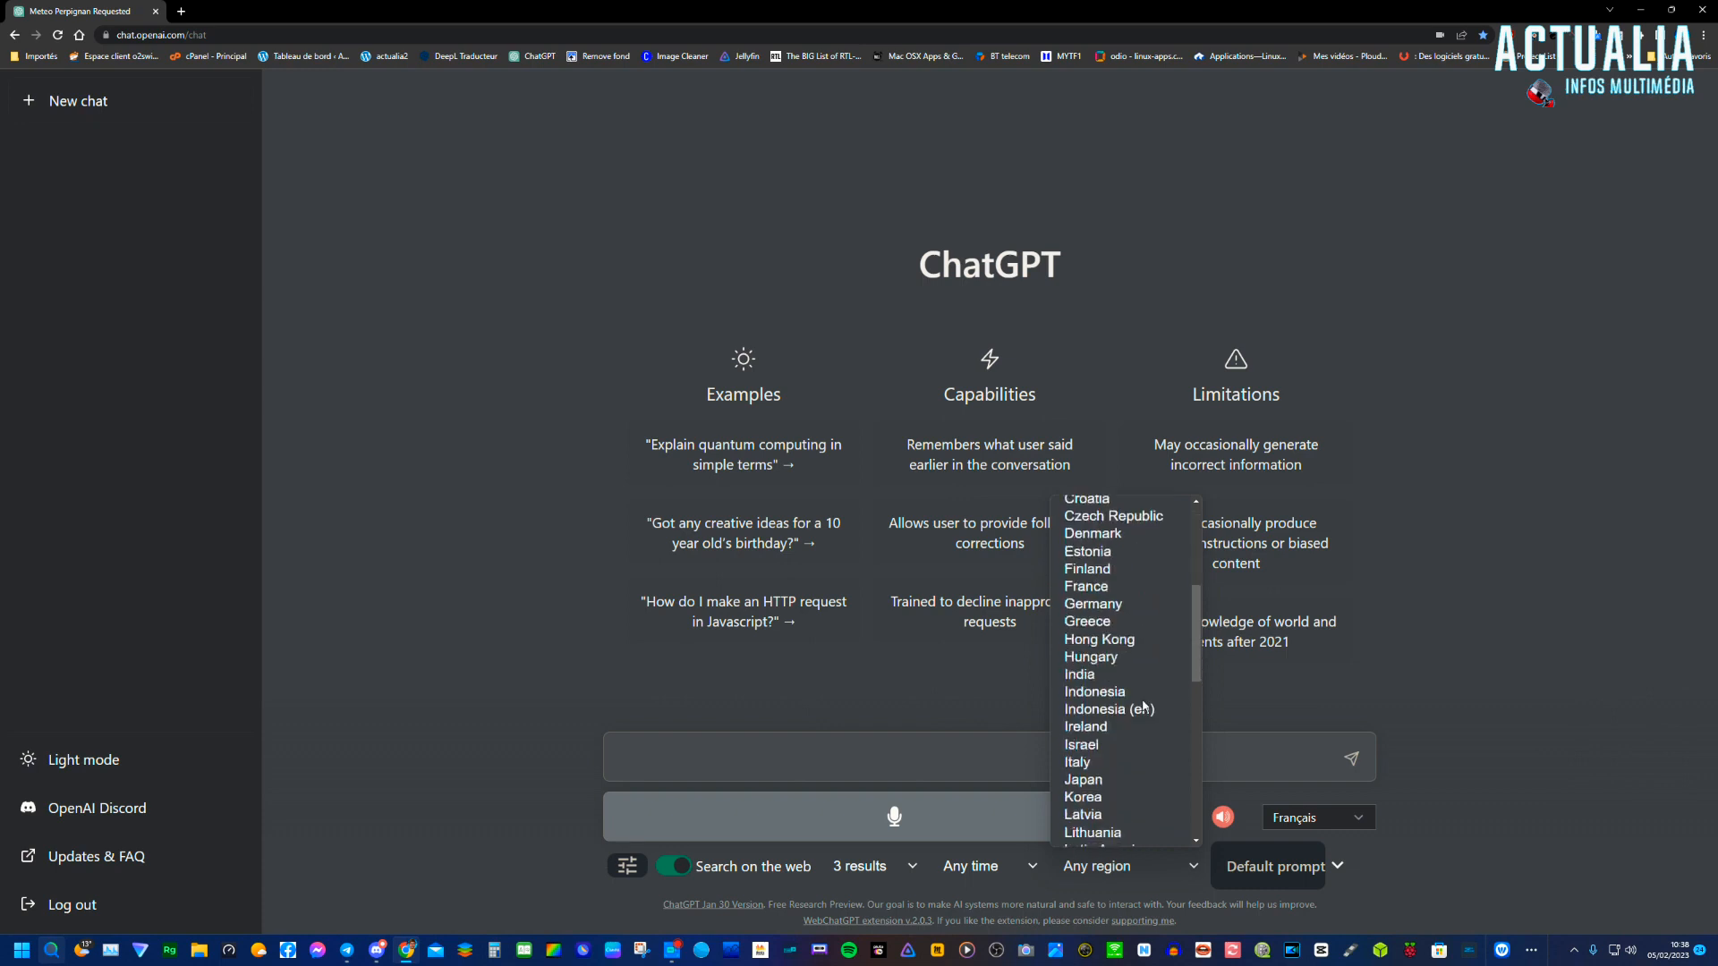
left_click(1107, 588)
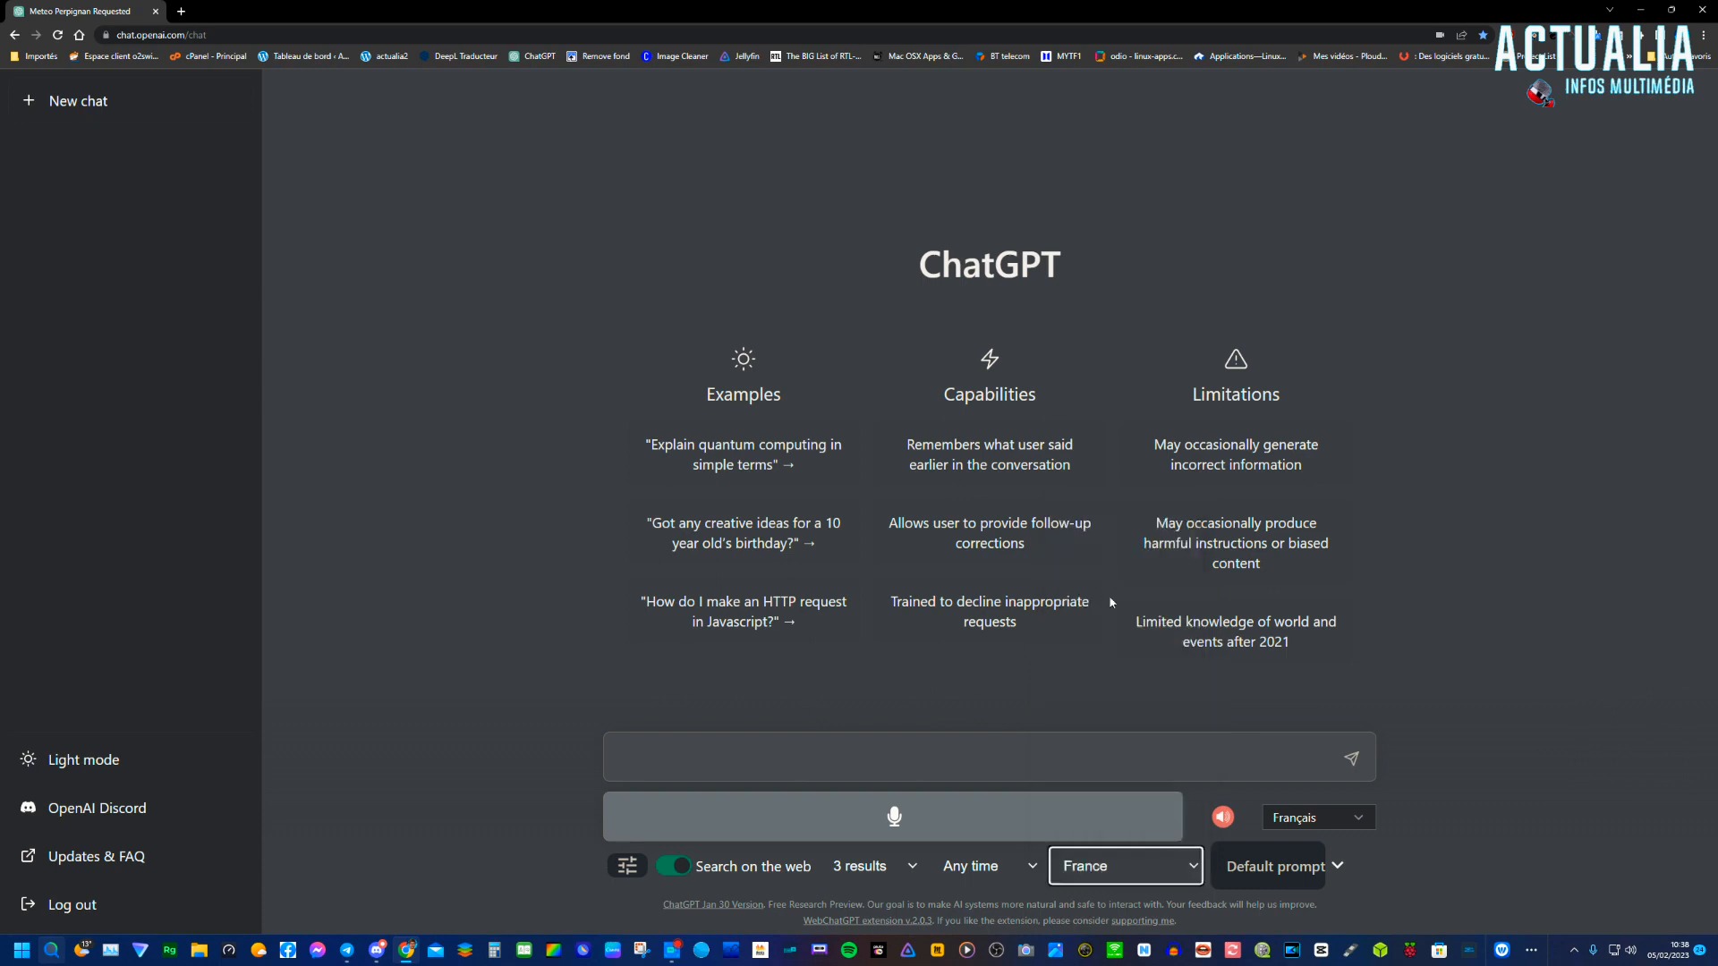
Step: Ask "Qu'elle est la météo sur perpignan ?" with web search enabled
left_click(650, 755)
type("Q")
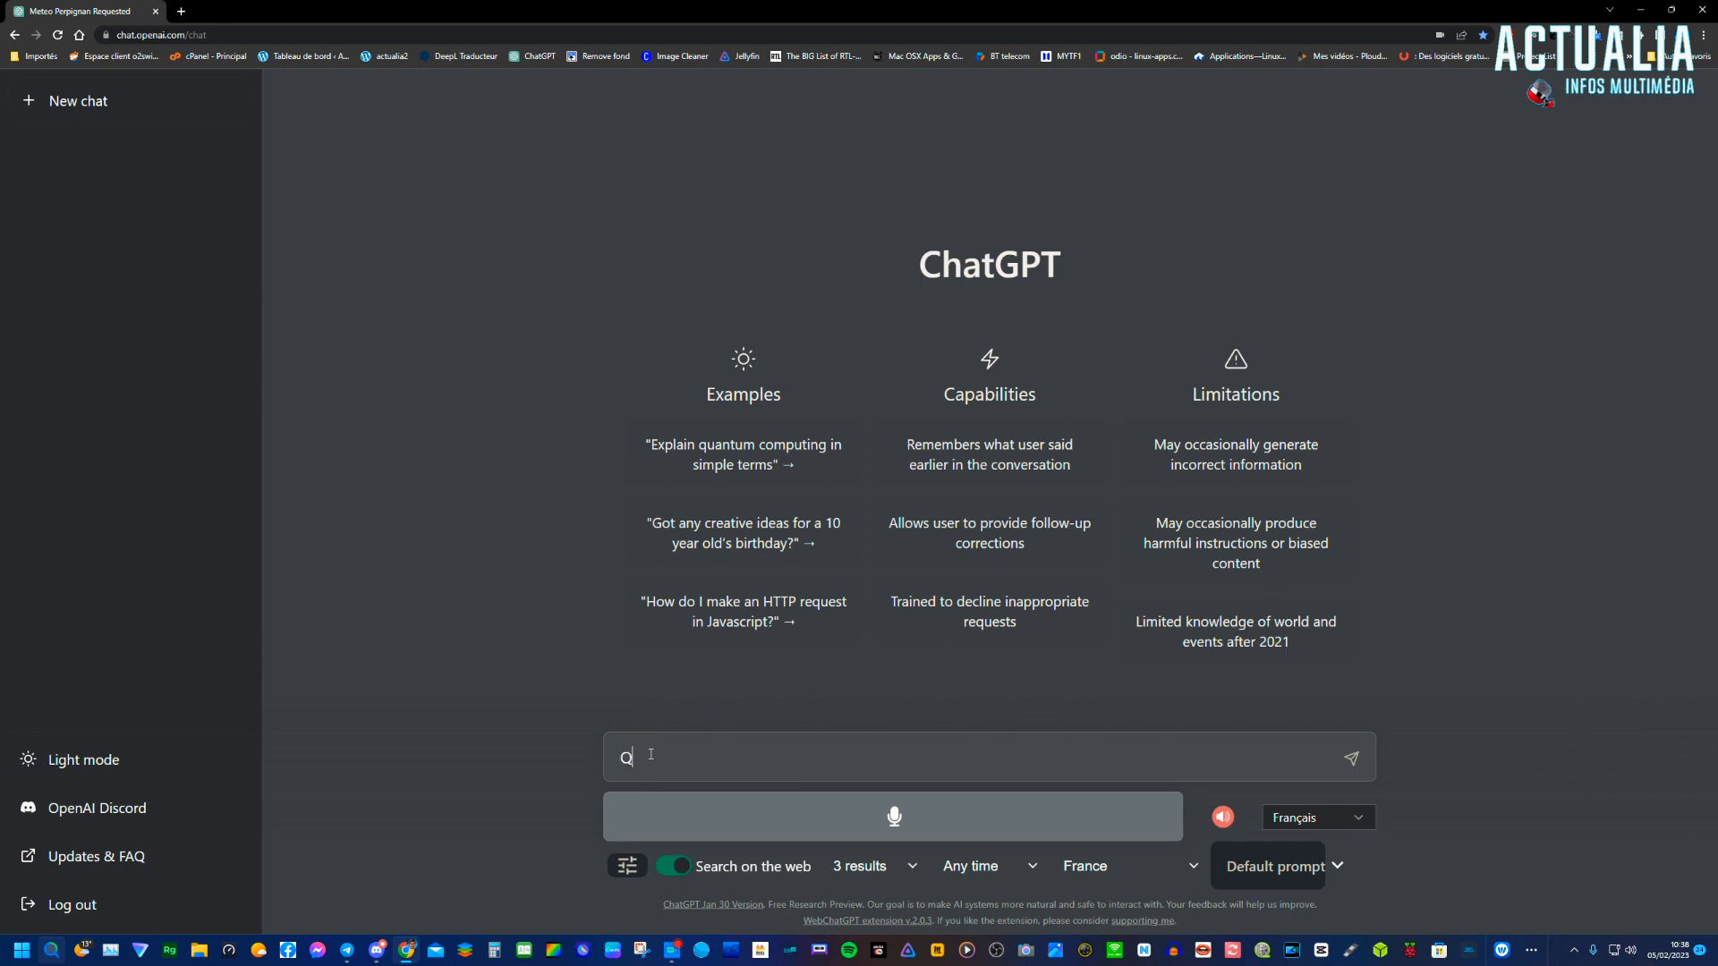
type("u'elle est la météo sur perpignan ?")
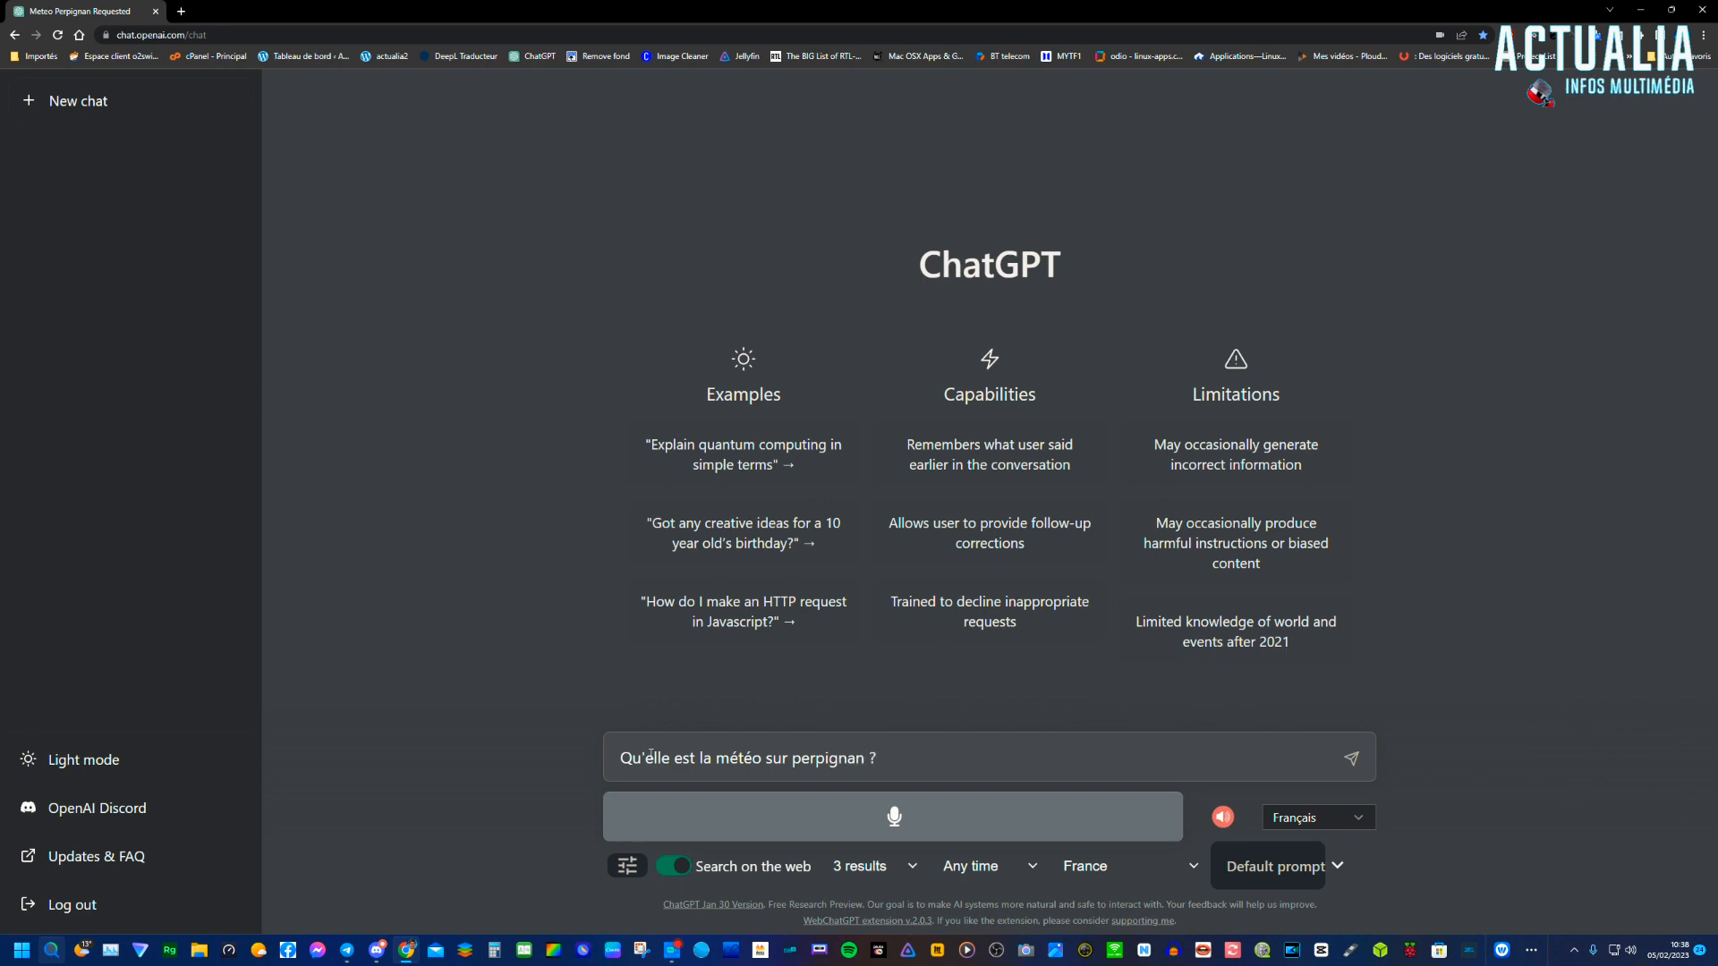
key("Return")
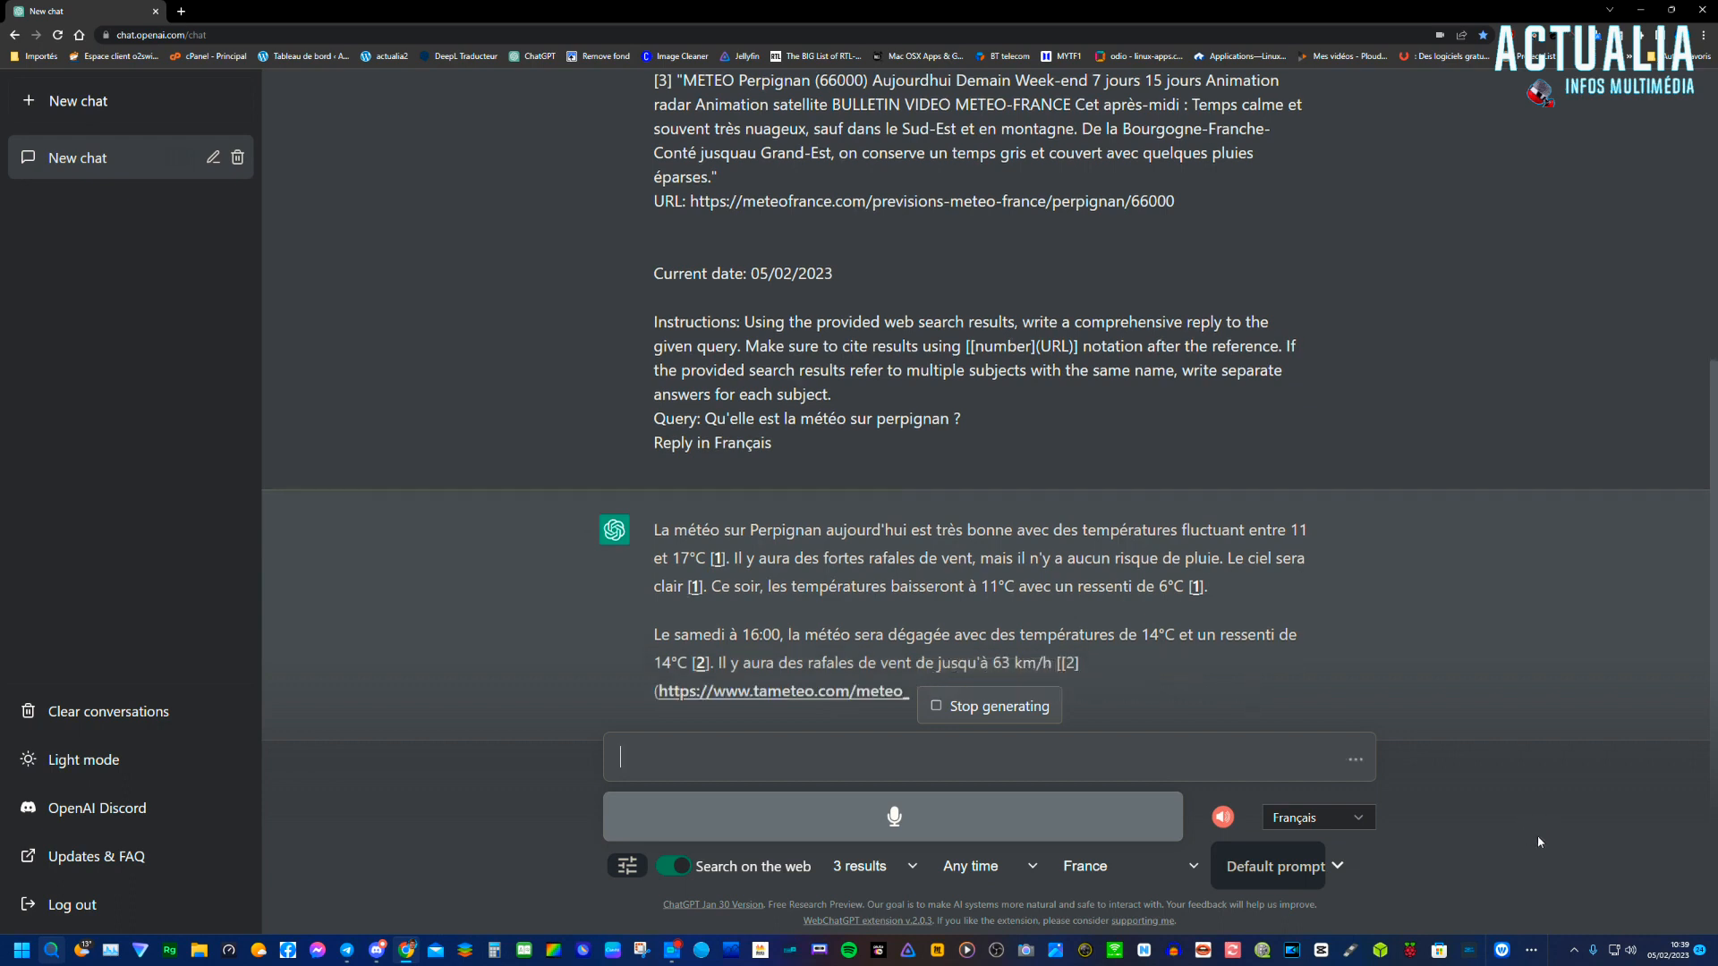
Step: Stop generating the weather reply and check its first cited source, accepting all cookies on the site before closing it
left_click(1008, 716)
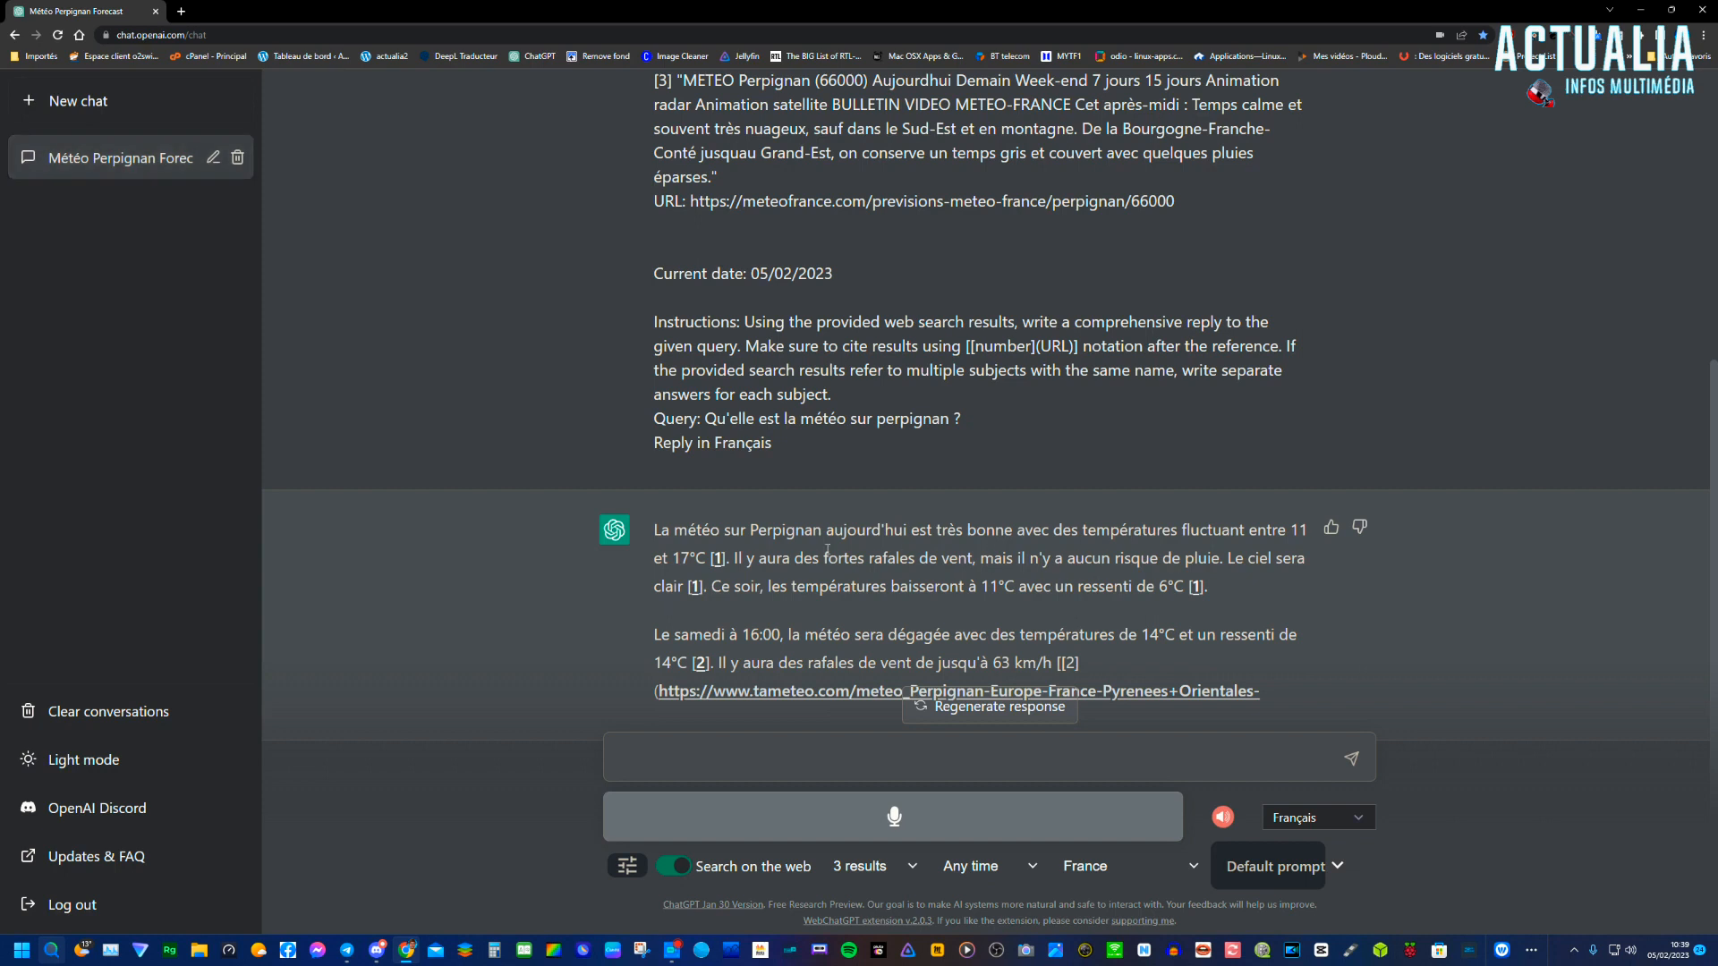
left_click(718, 558)
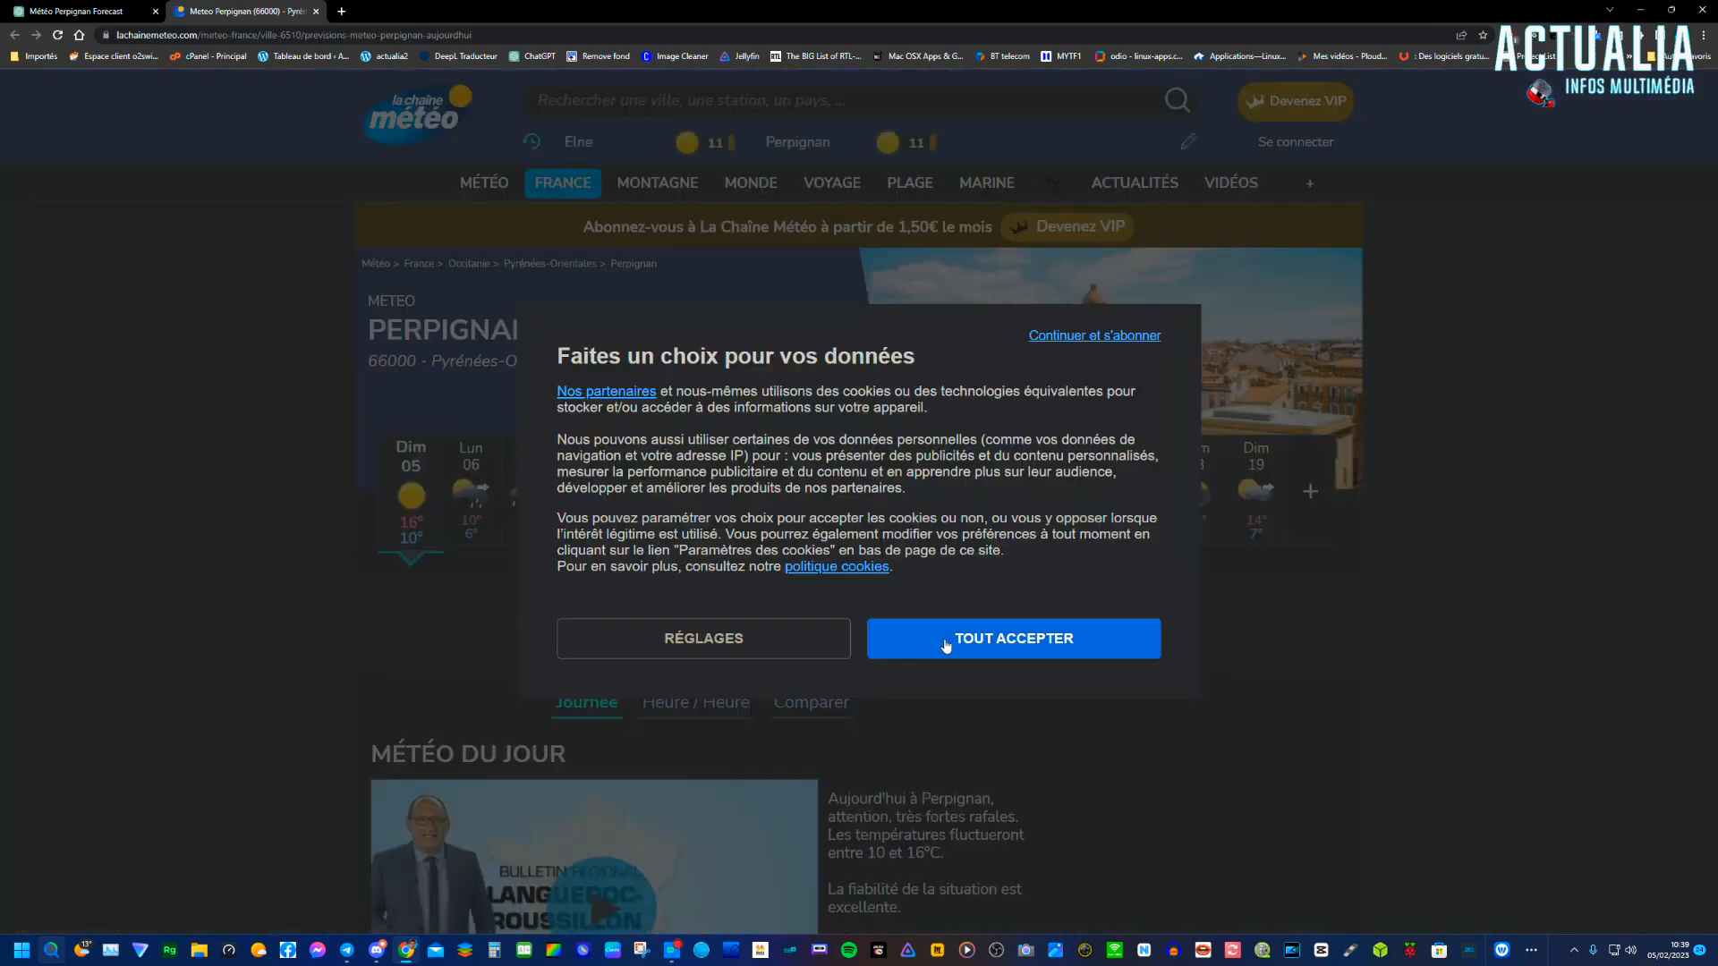
left_click(945, 643)
left_click(315, 10)
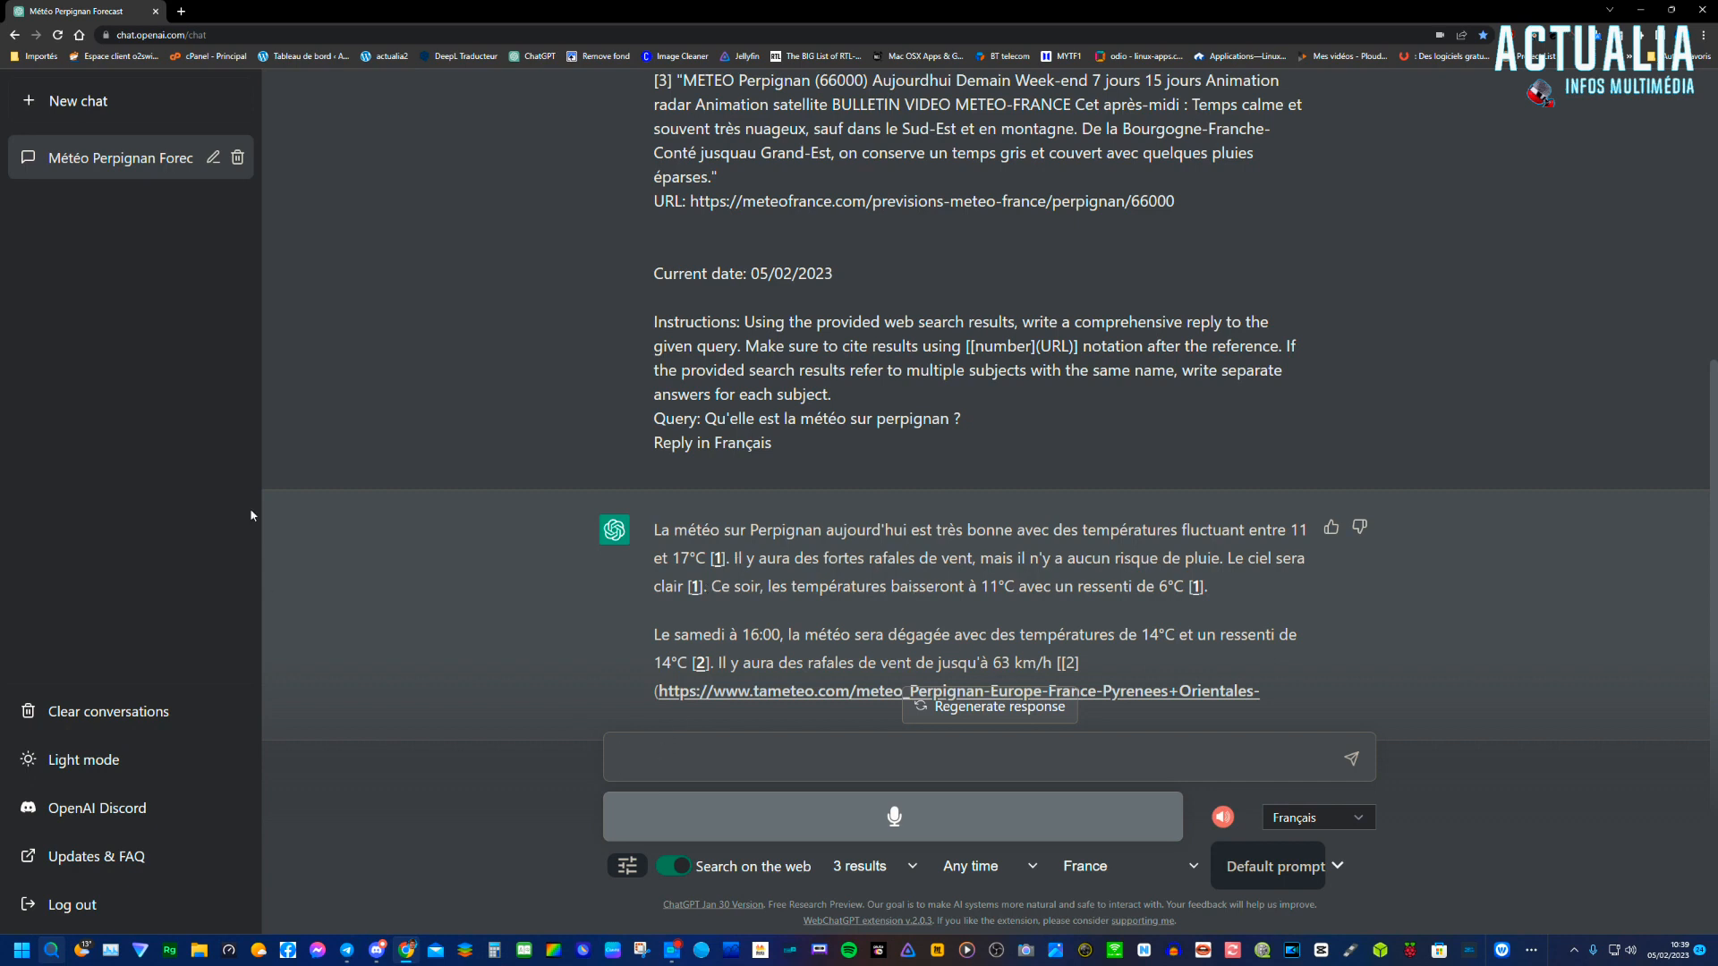
Step: Delete the Perpignan weather forecast conversation
left_click(237, 161)
left_click(215, 161)
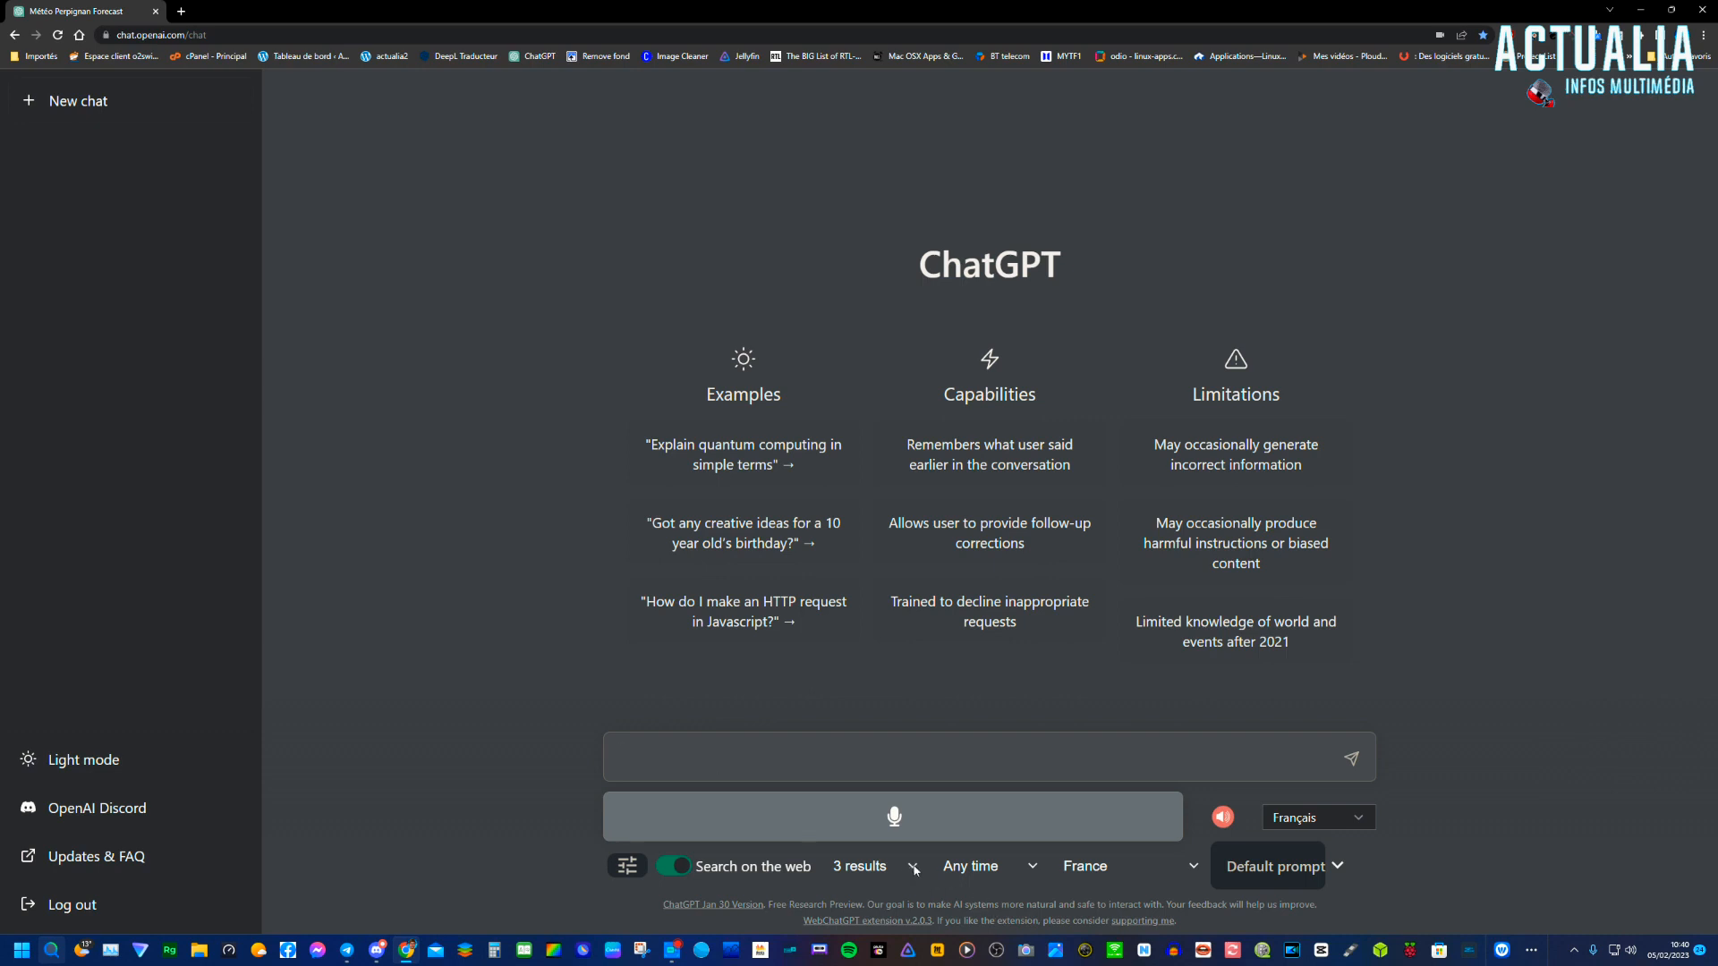
Step: Limit web search to 1 result and turn Search on the web off
left_click(914, 870)
left_click(837, 574)
left_click(673, 757)
left_click(674, 870)
Step: Ask "Quel est le dernier Iphone ?" and delete that conversation once it is answered
type("Quel est le dernier Iphone ?")
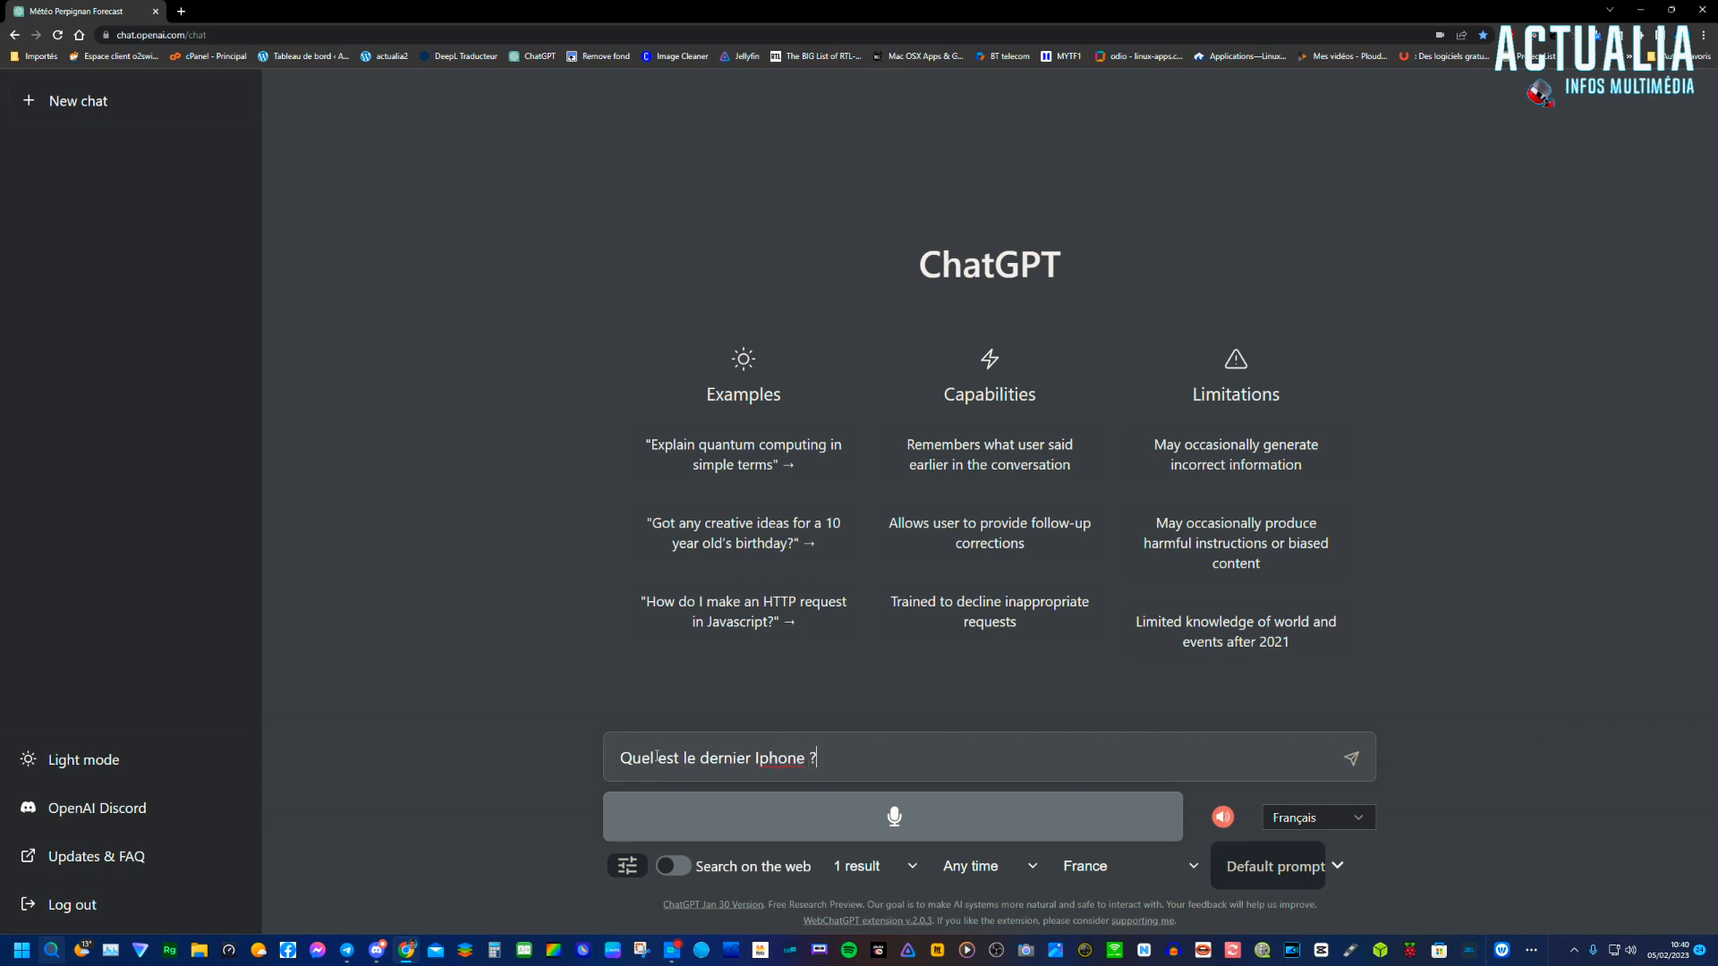
key("Return")
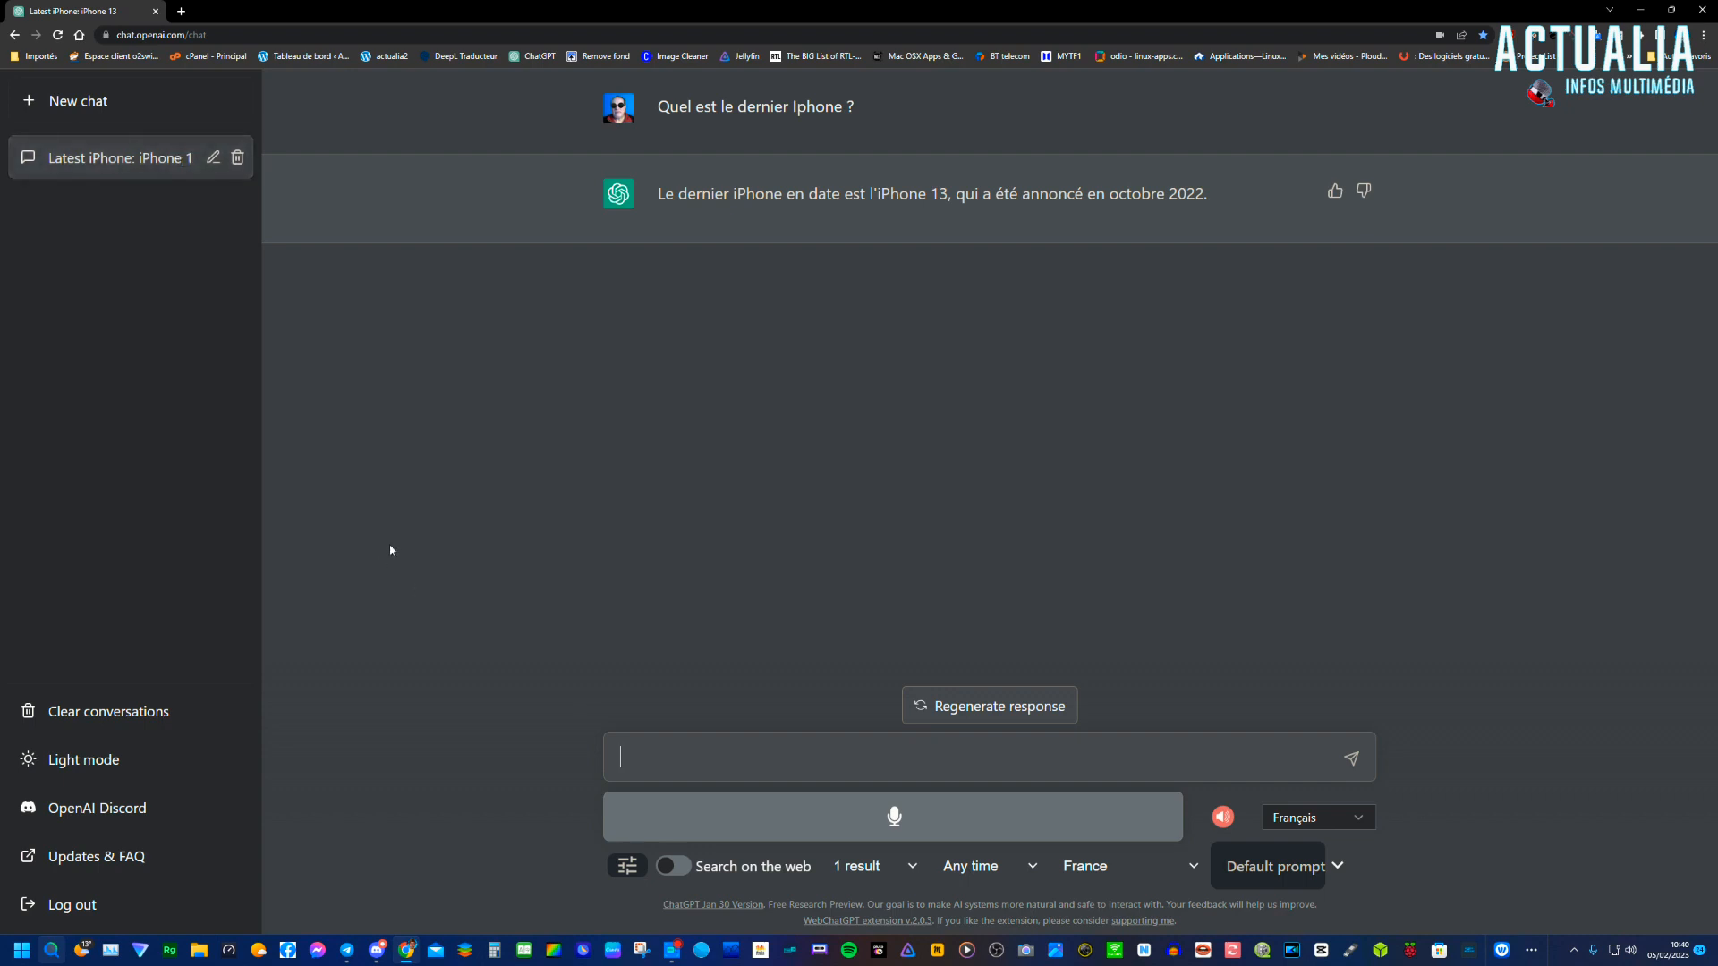
left_click(238, 158)
left_click(212, 158)
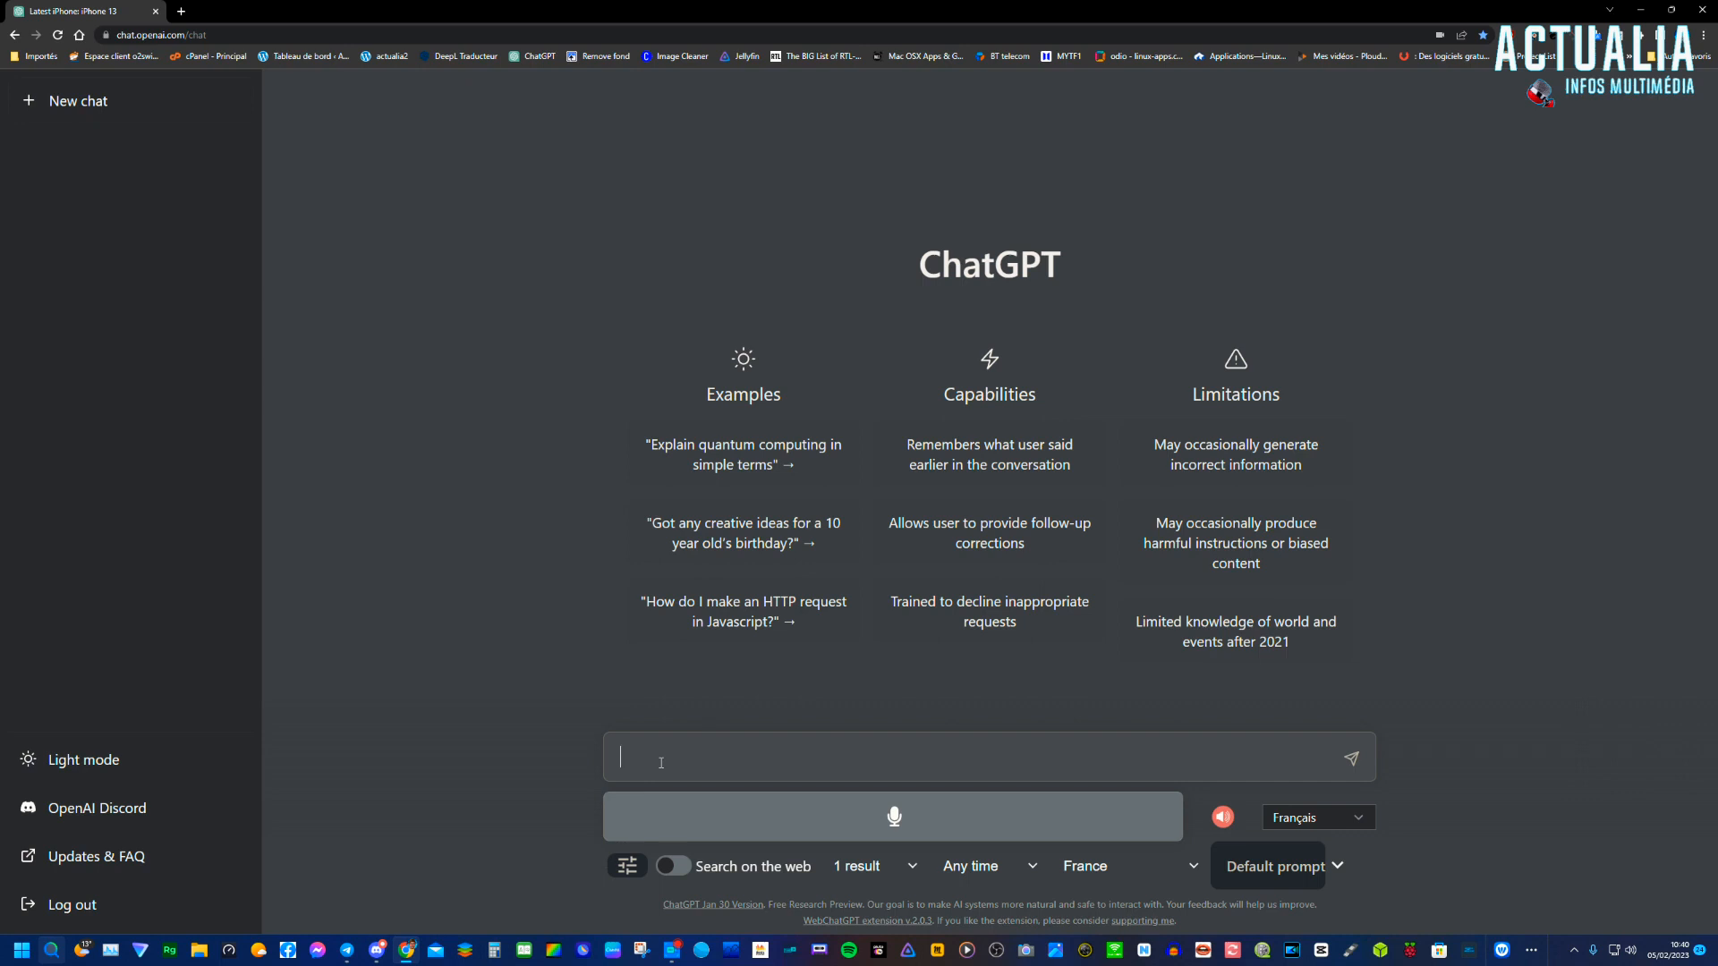
Step: Ask "Quelle est la dernière version de Mac OS ?" in a new conversation
type("Quel")
type(" est le dernier")
key("BackSpace")
key("BackSpace")
key("BackSpace")
key("BackSpace")
key("BackSpace")
key("BackSpace")
key("BackSpace")
key("BackSpace")
key("BackSpace")
key("BackSpace")
key("BackSpace")
key("BackSpace")
type("le est la dernière version de Mac OS")
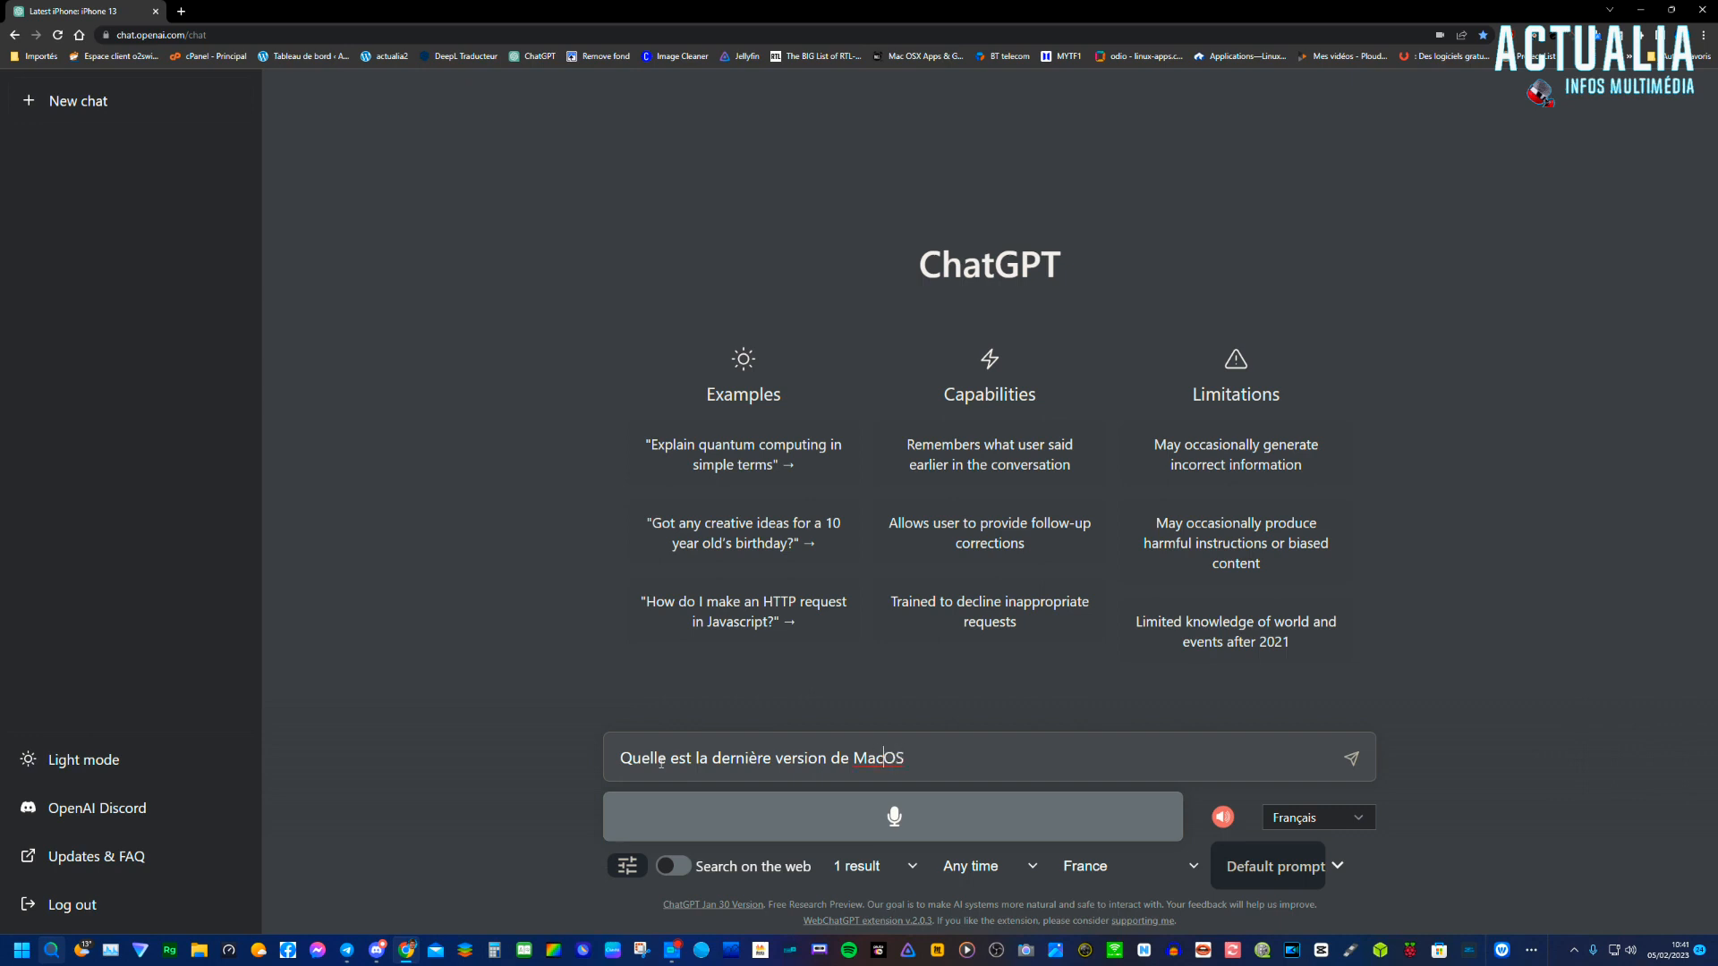
type(" ?")
key("Return")
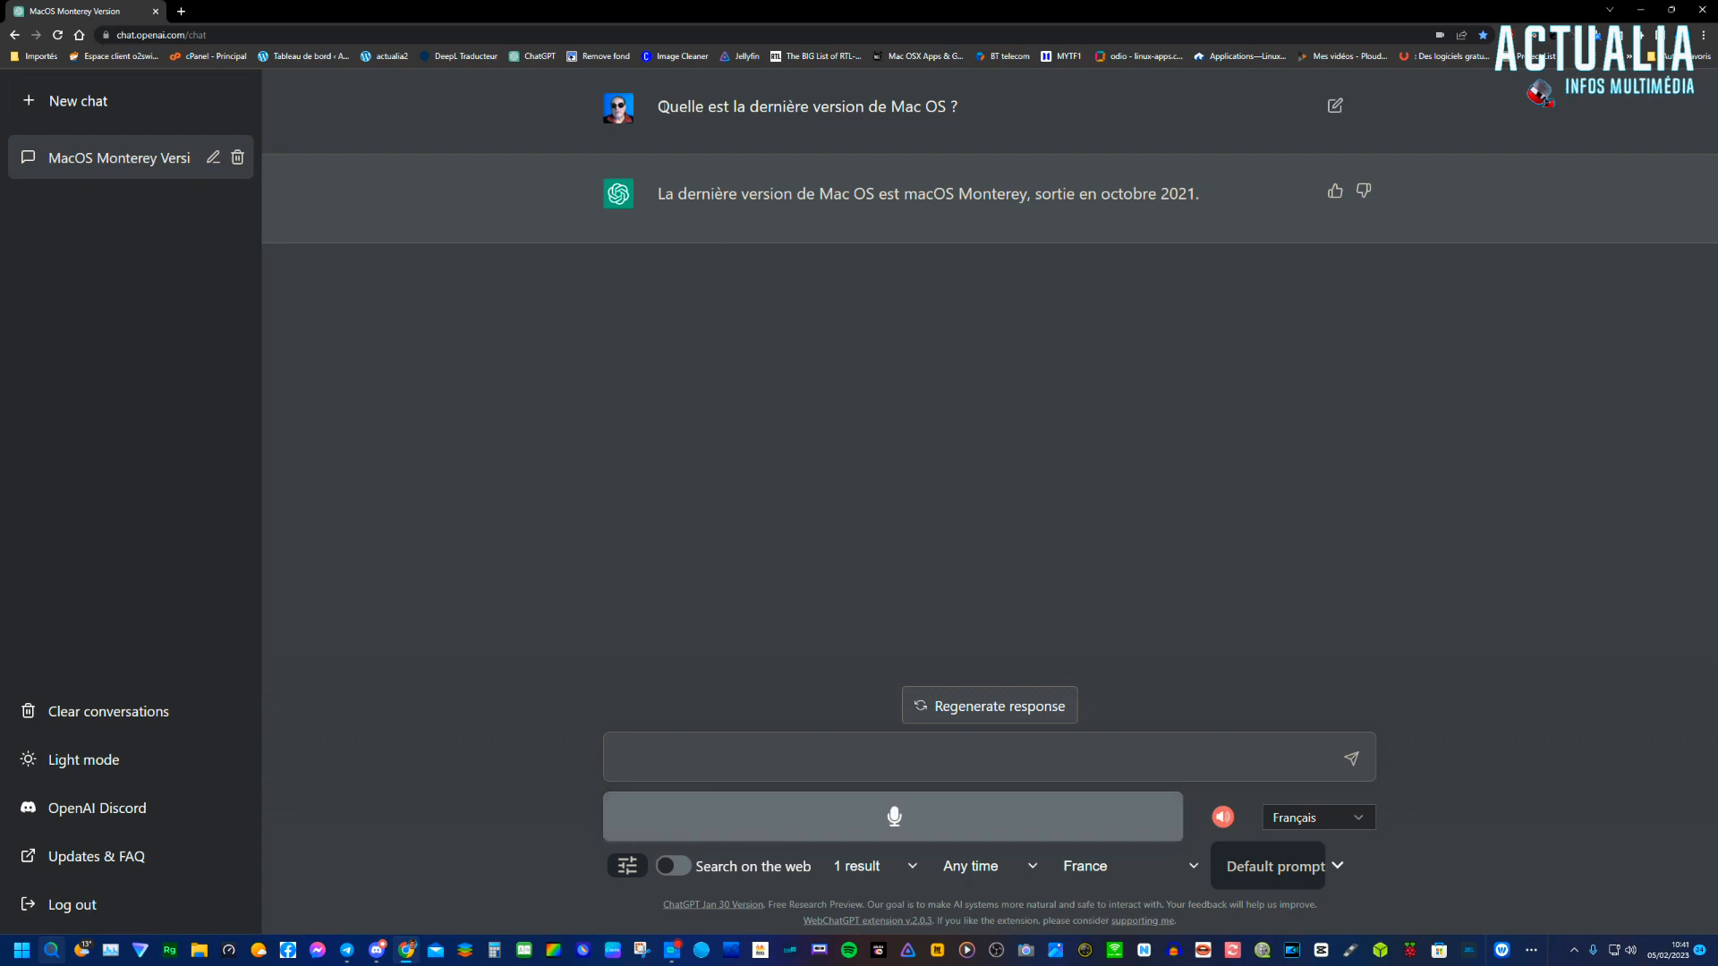
Step: Copy the question "Quelle est la dernière version de Mac OS ?" from the conversation
left_click_drag(658, 106, 959, 108)
key("ctrl+c")
right_click(856, 106)
left_click(877, 119)
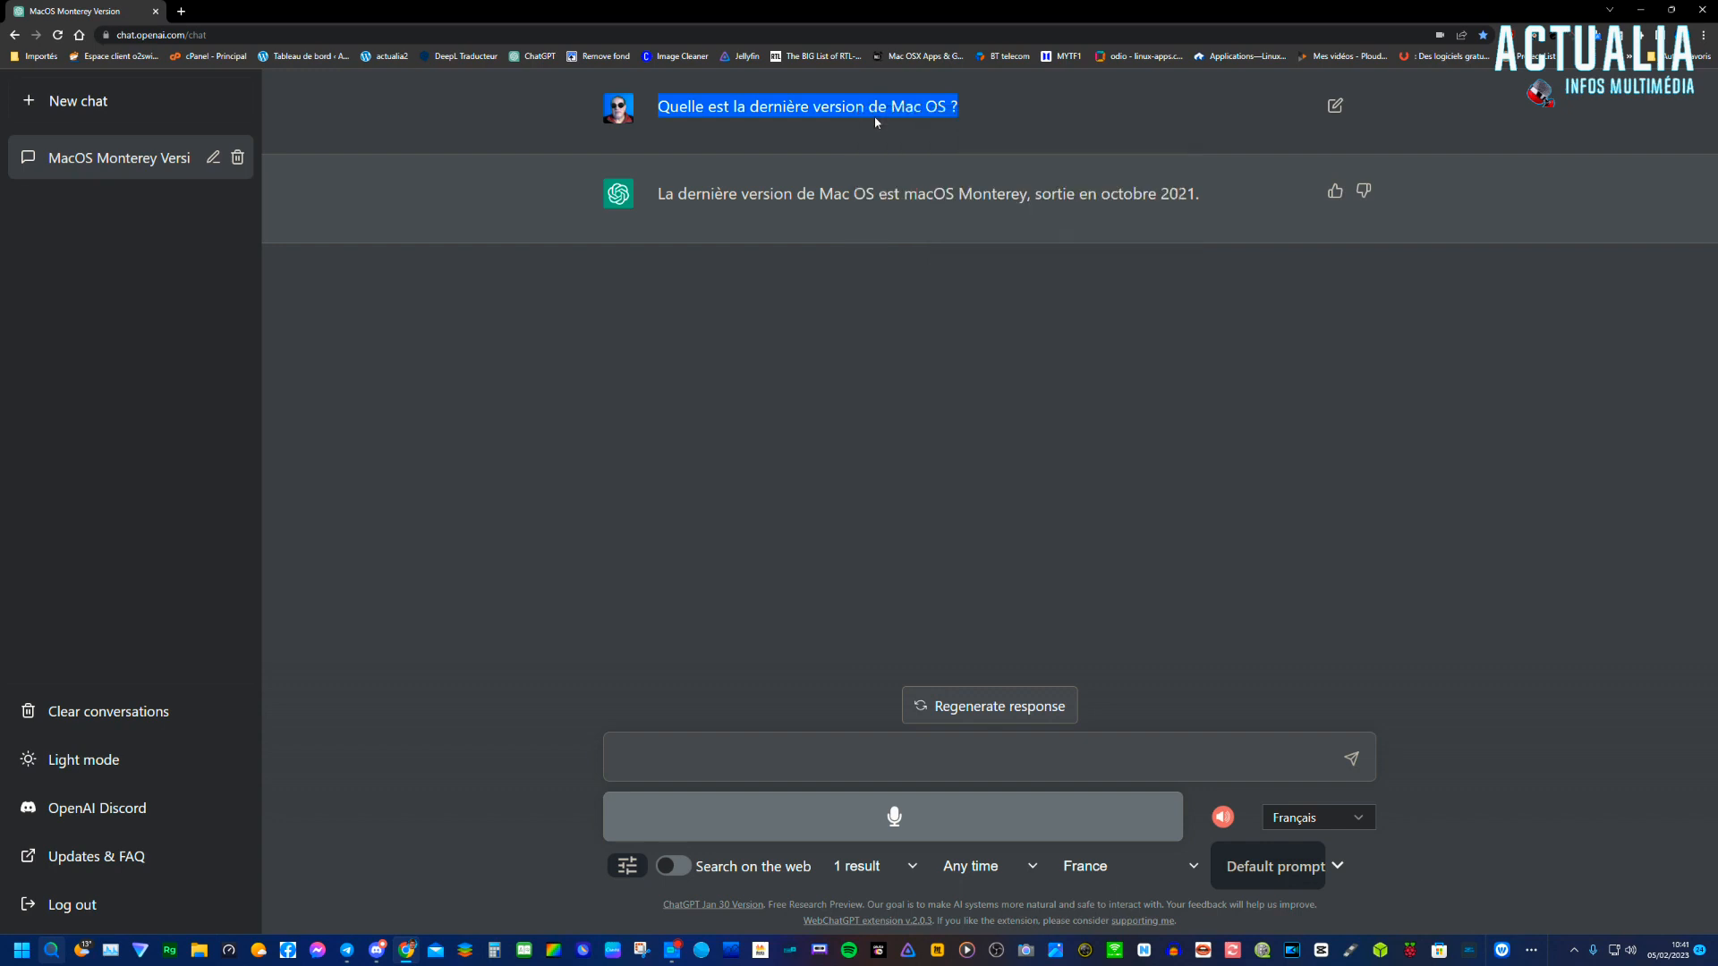
Step: Turn on Search on the web and submit the copied Mac OS question again
left_click(672, 864)
left_click(649, 759)
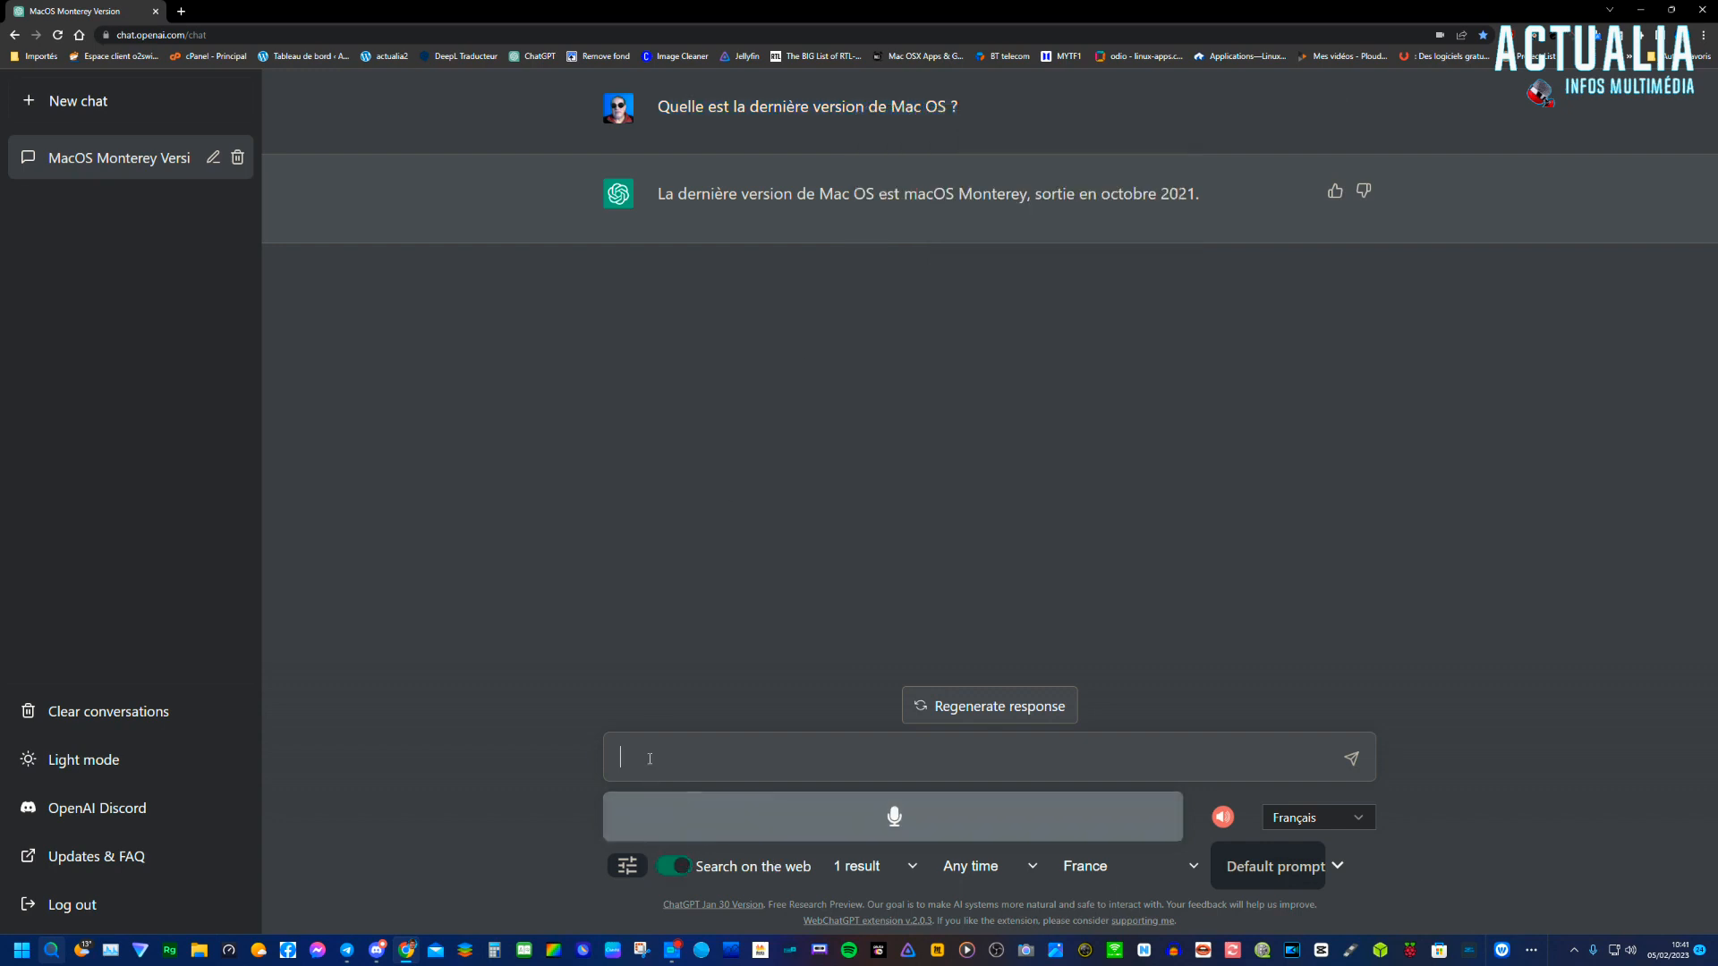
right_click(650, 759)
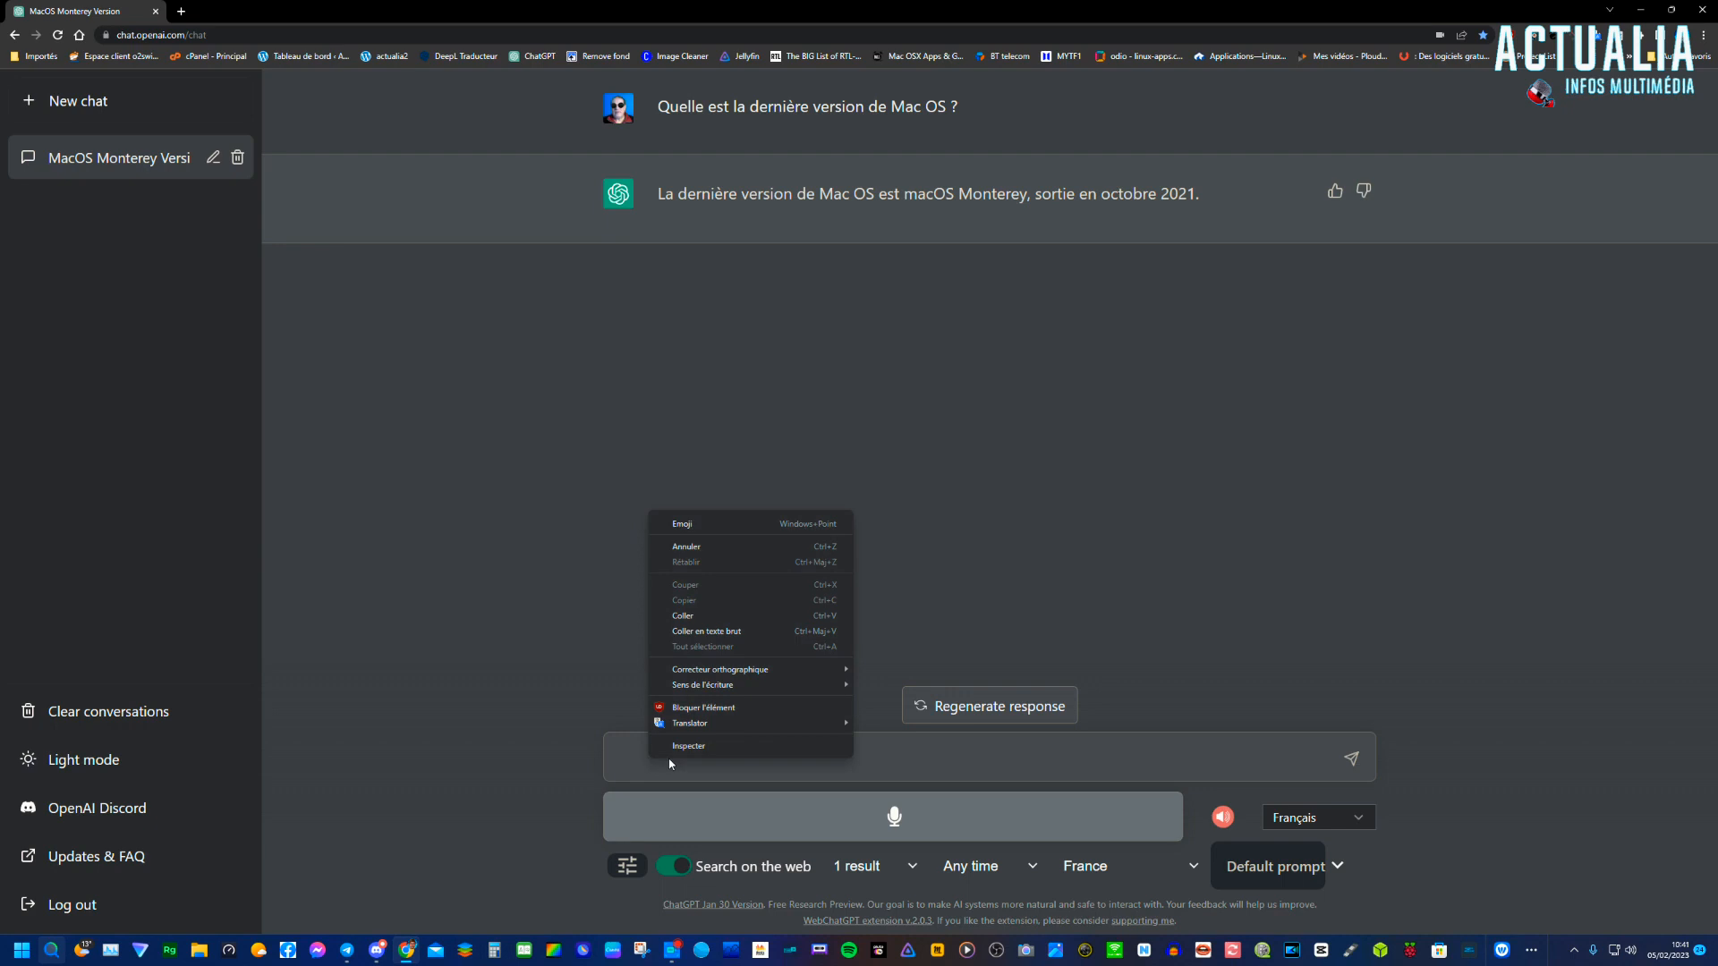
left_click(683, 617)
key("Return")
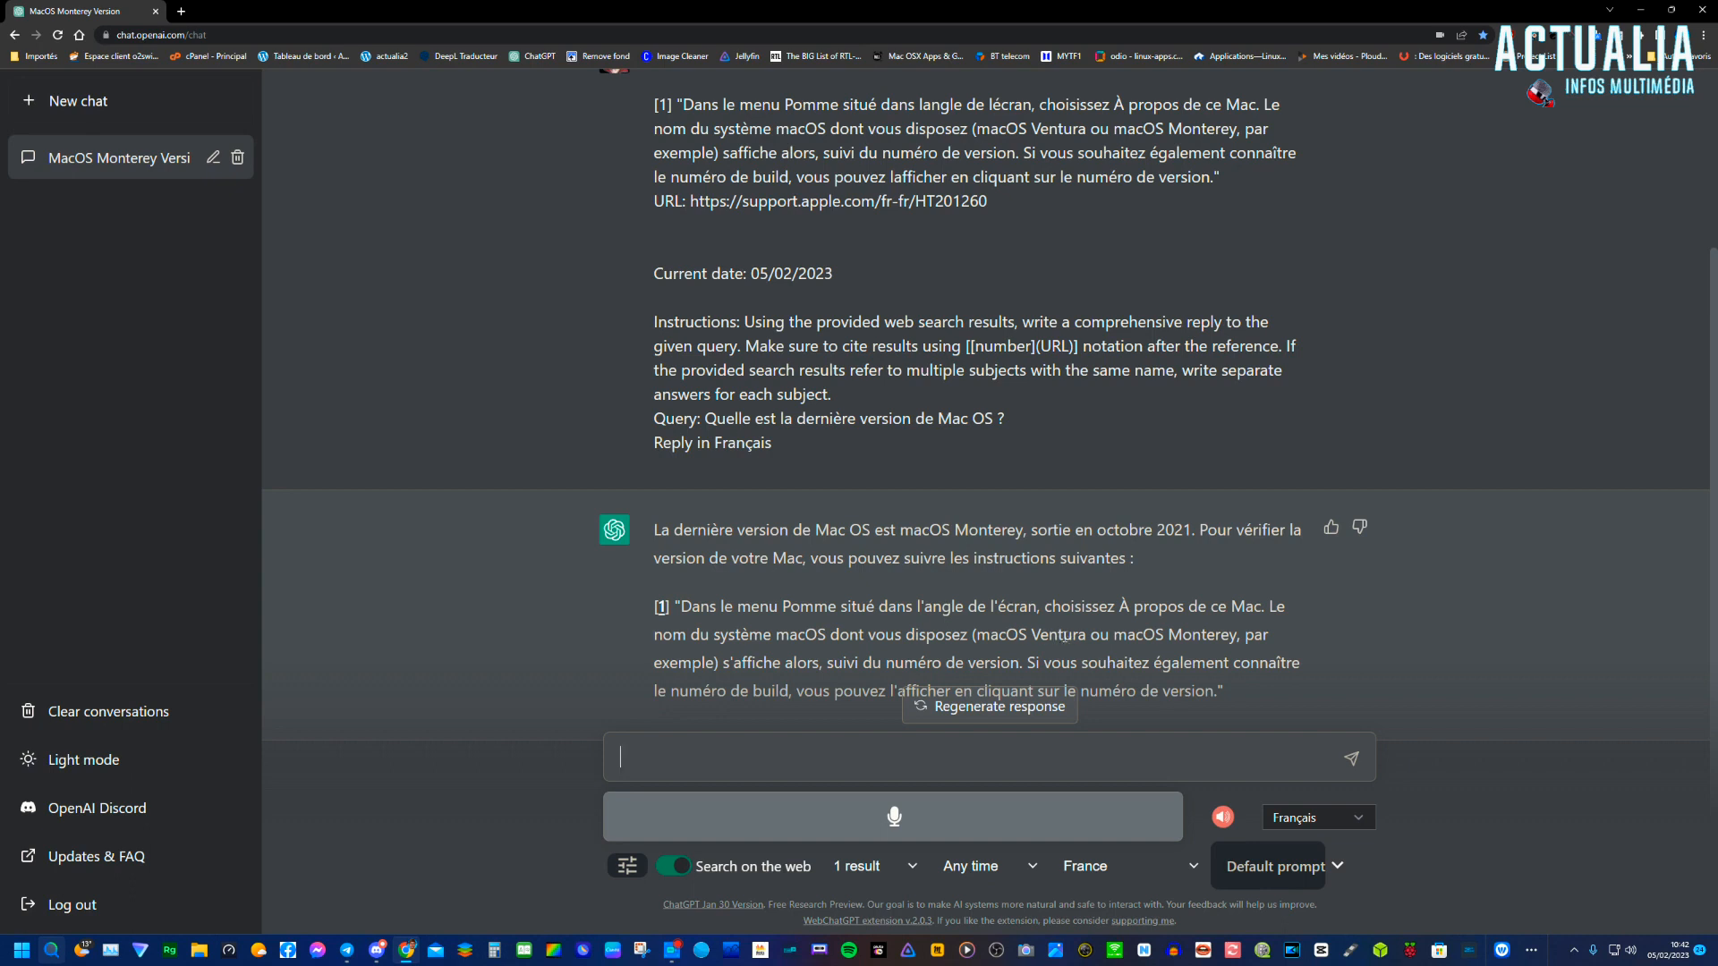
left_click(1010, 695)
left_click(672, 950)
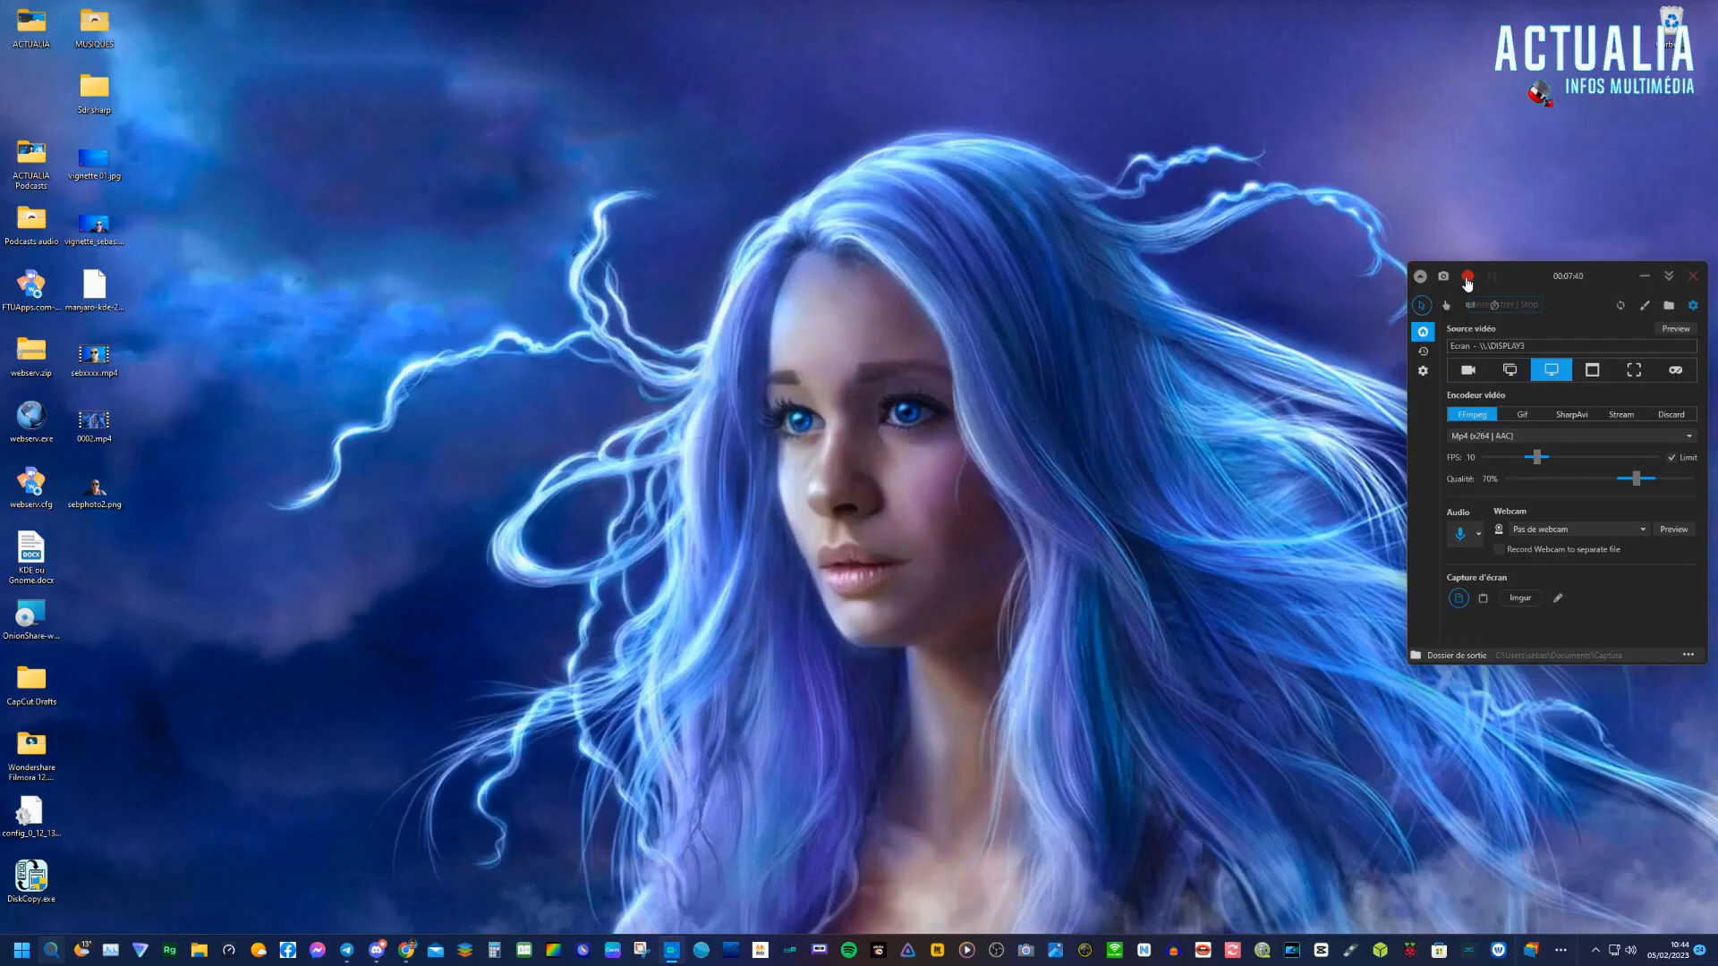
Step: Switch to Chrome and show the MacOS Monterey Version conversation with its message box active
left_click(408, 950)
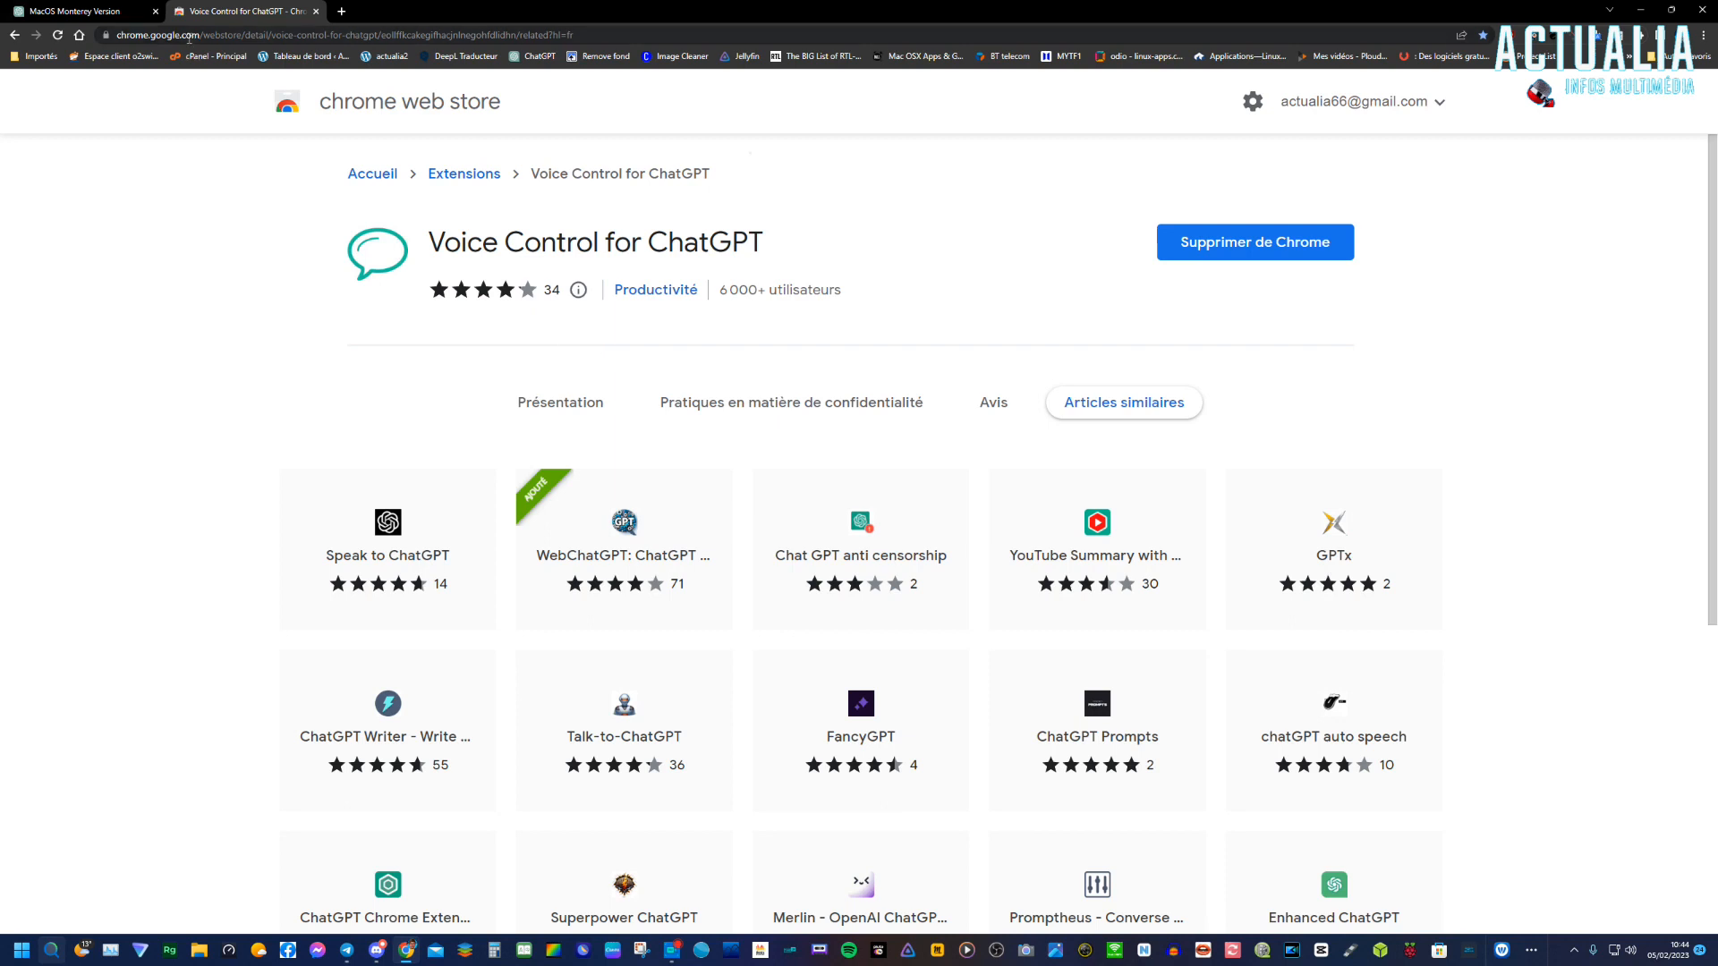
left_click(81, 10)
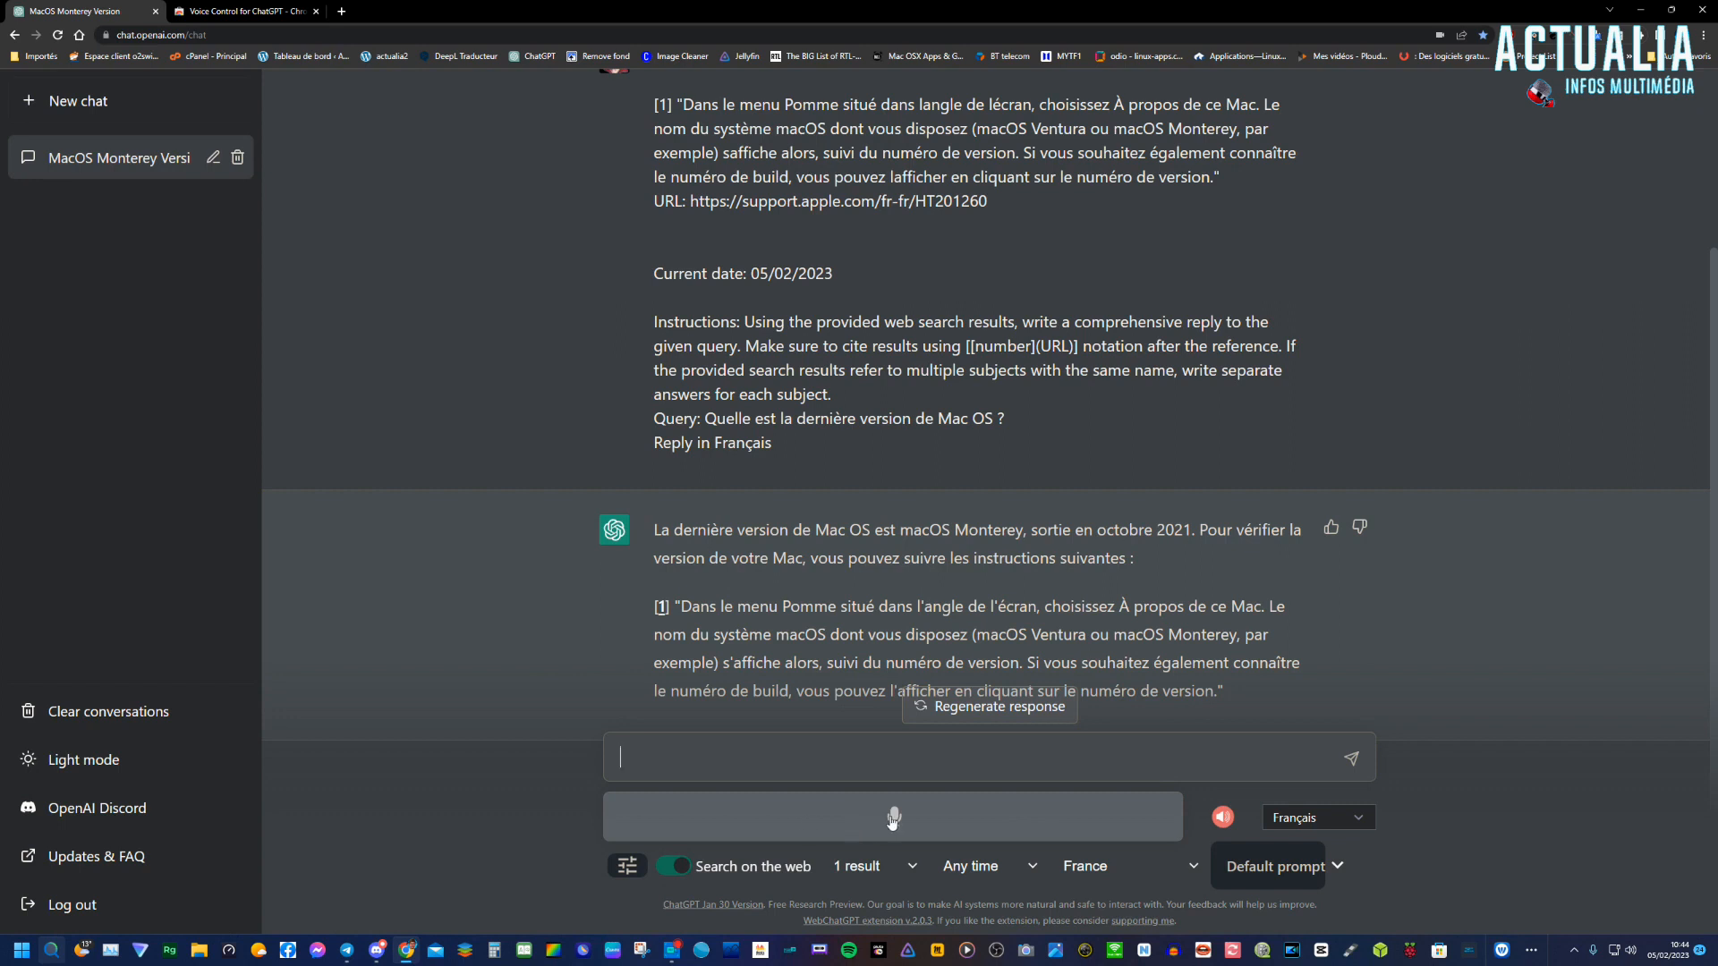
left_click(649, 751)
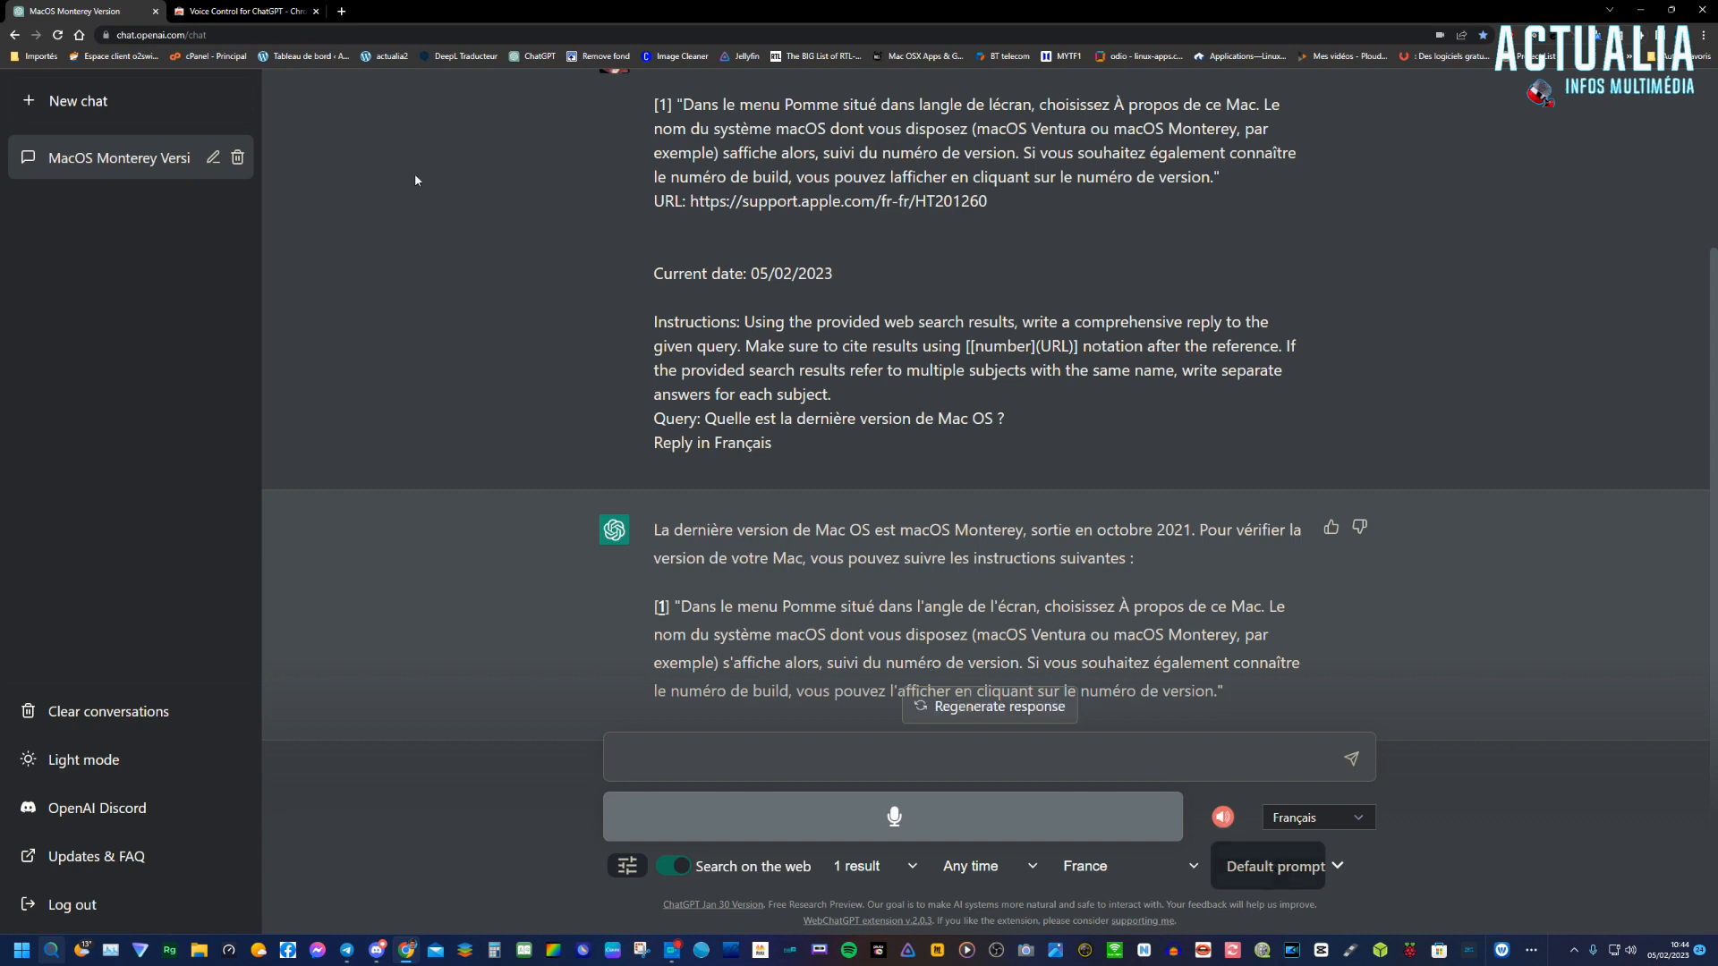
Step: Browse the extensions related to Voice Control for ChatGPT in the Chrome Web Store and return to the ChatGPT conversation
left_click(269, 7)
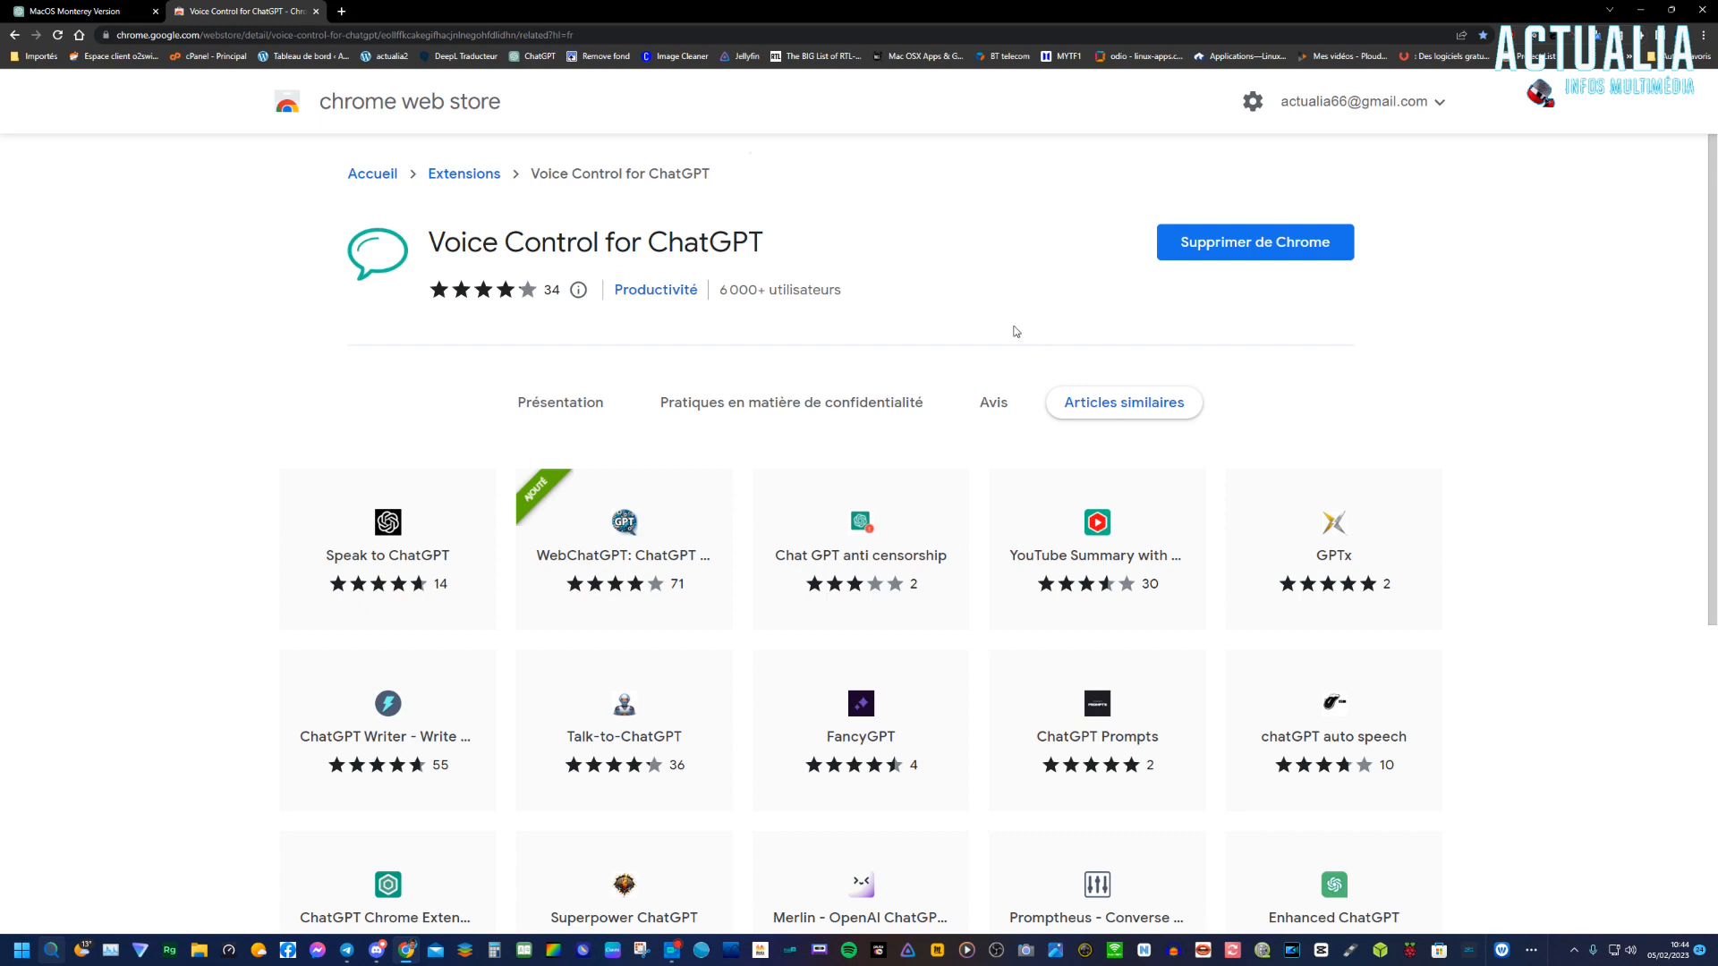
mouse_move(394, 534)
mouse_move(643, 741)
scroll(505, 364, "down", 3)
mouse_move(680, 437)
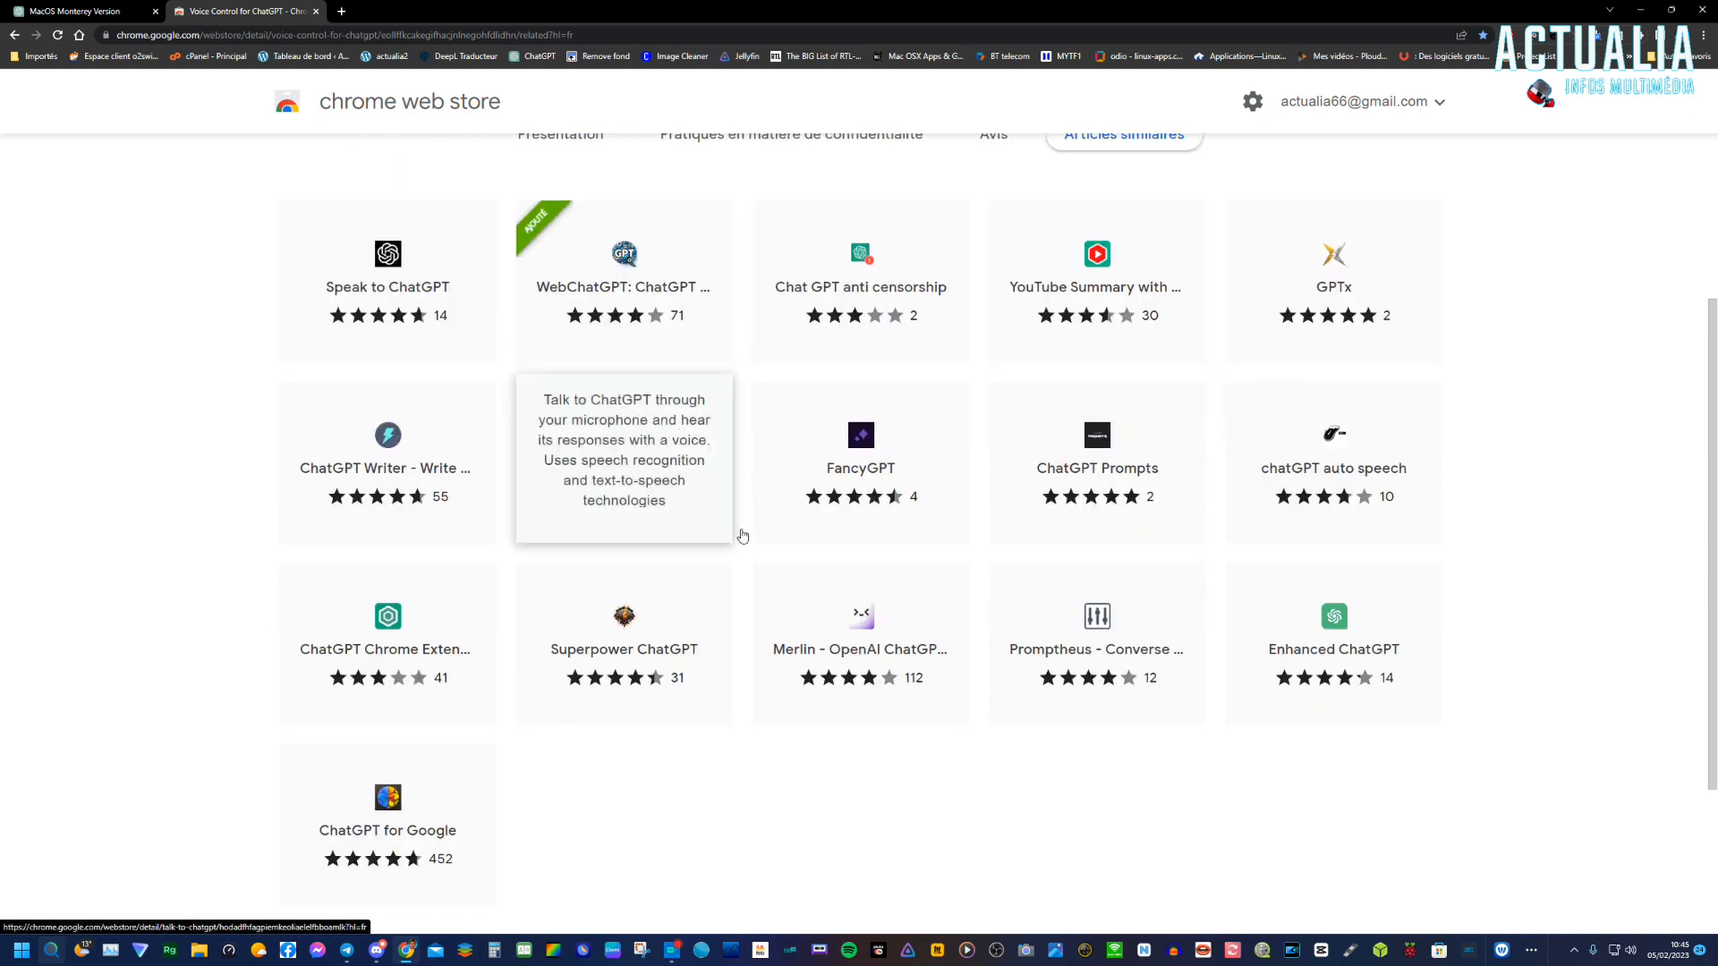
scroll(772, 556, "up", 2)
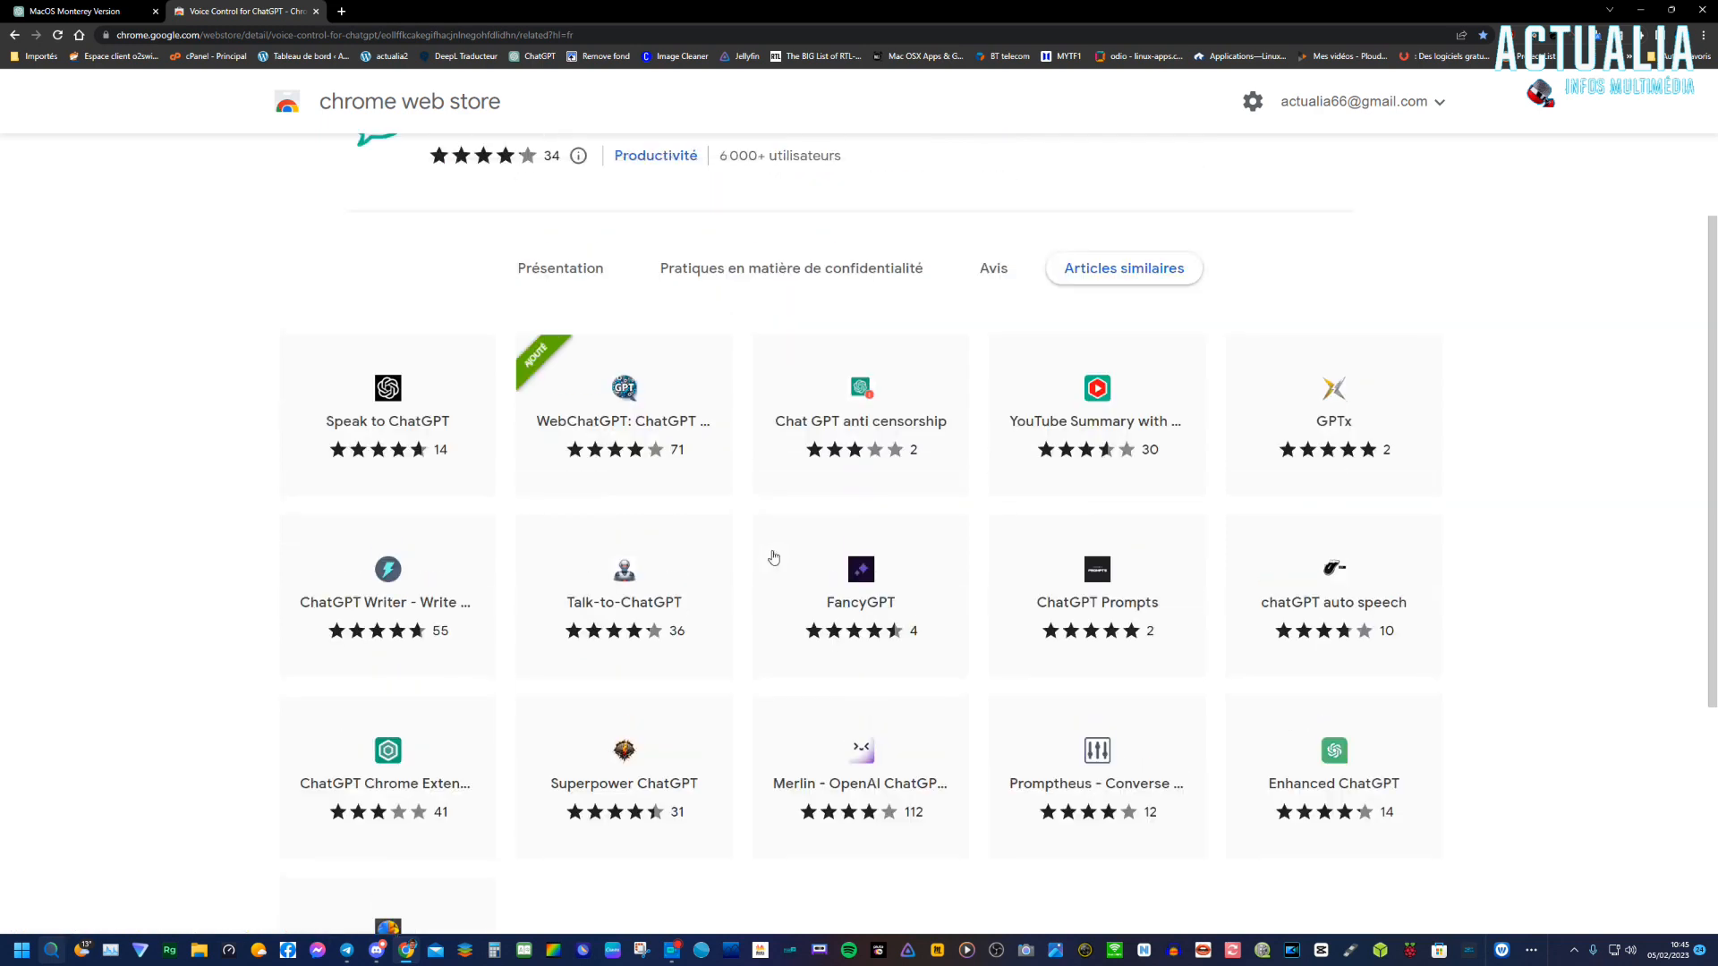
key("ctrl+shift+Tab")
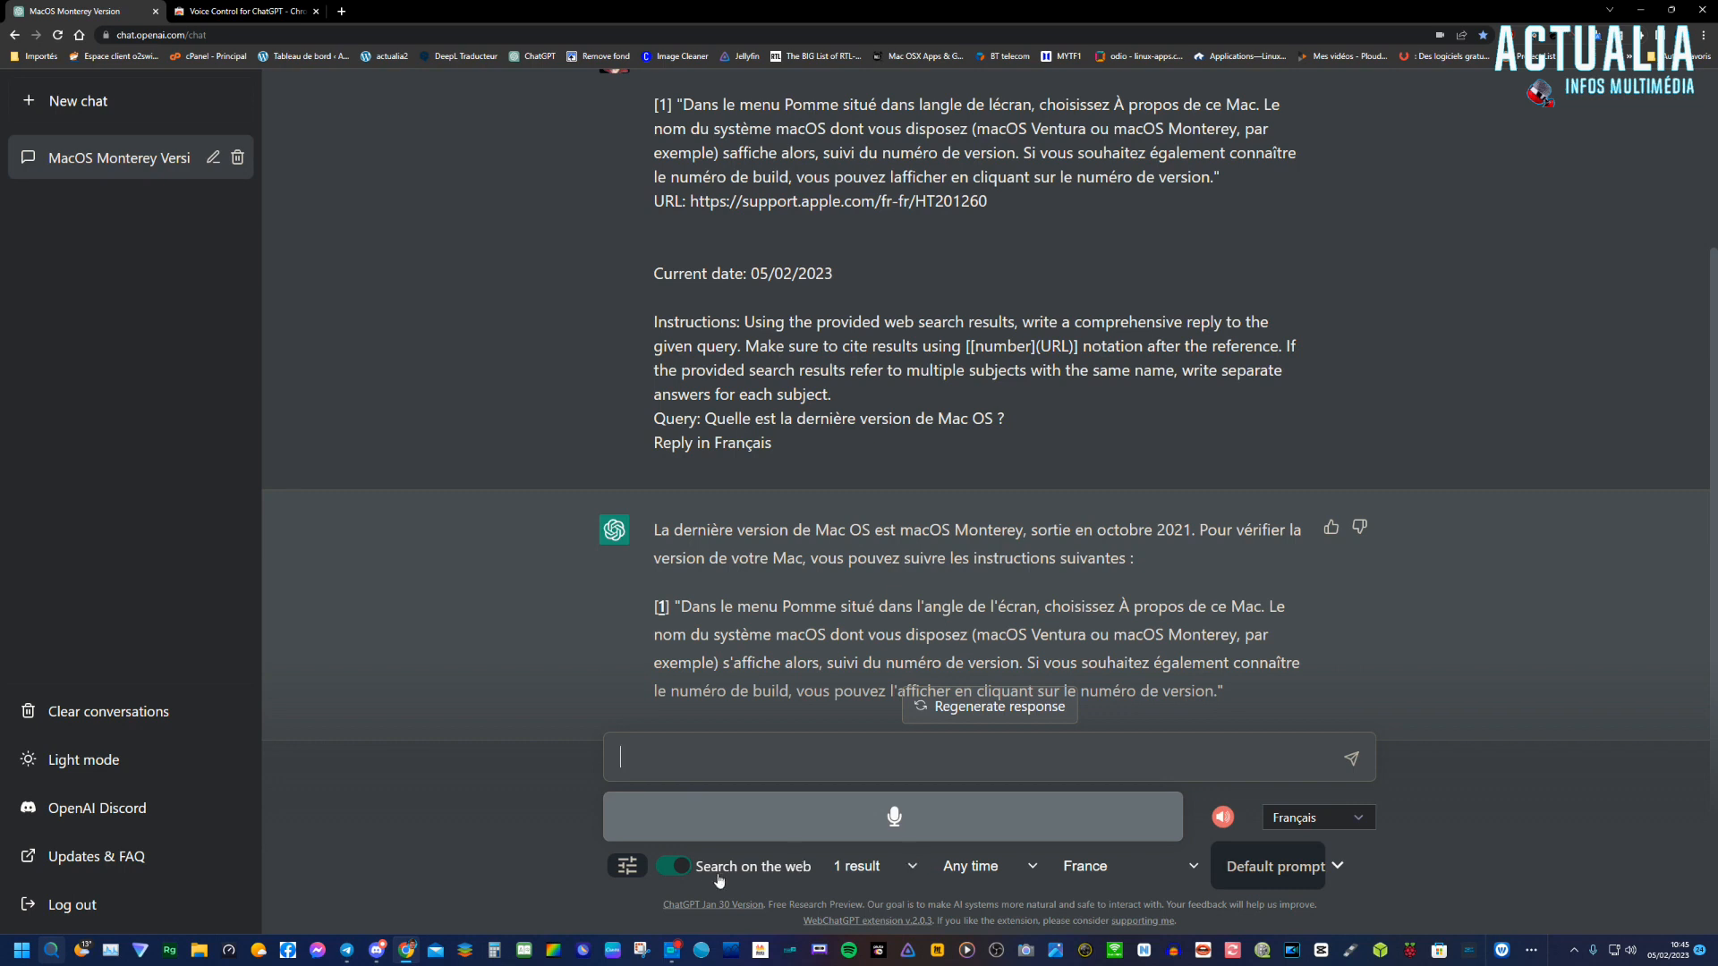
Step: Read the ChatGPT Chrome Extension's presentation in the Chrome Web Store and go back to the Voice Control for ChatGPT page
left_click(238, 11)
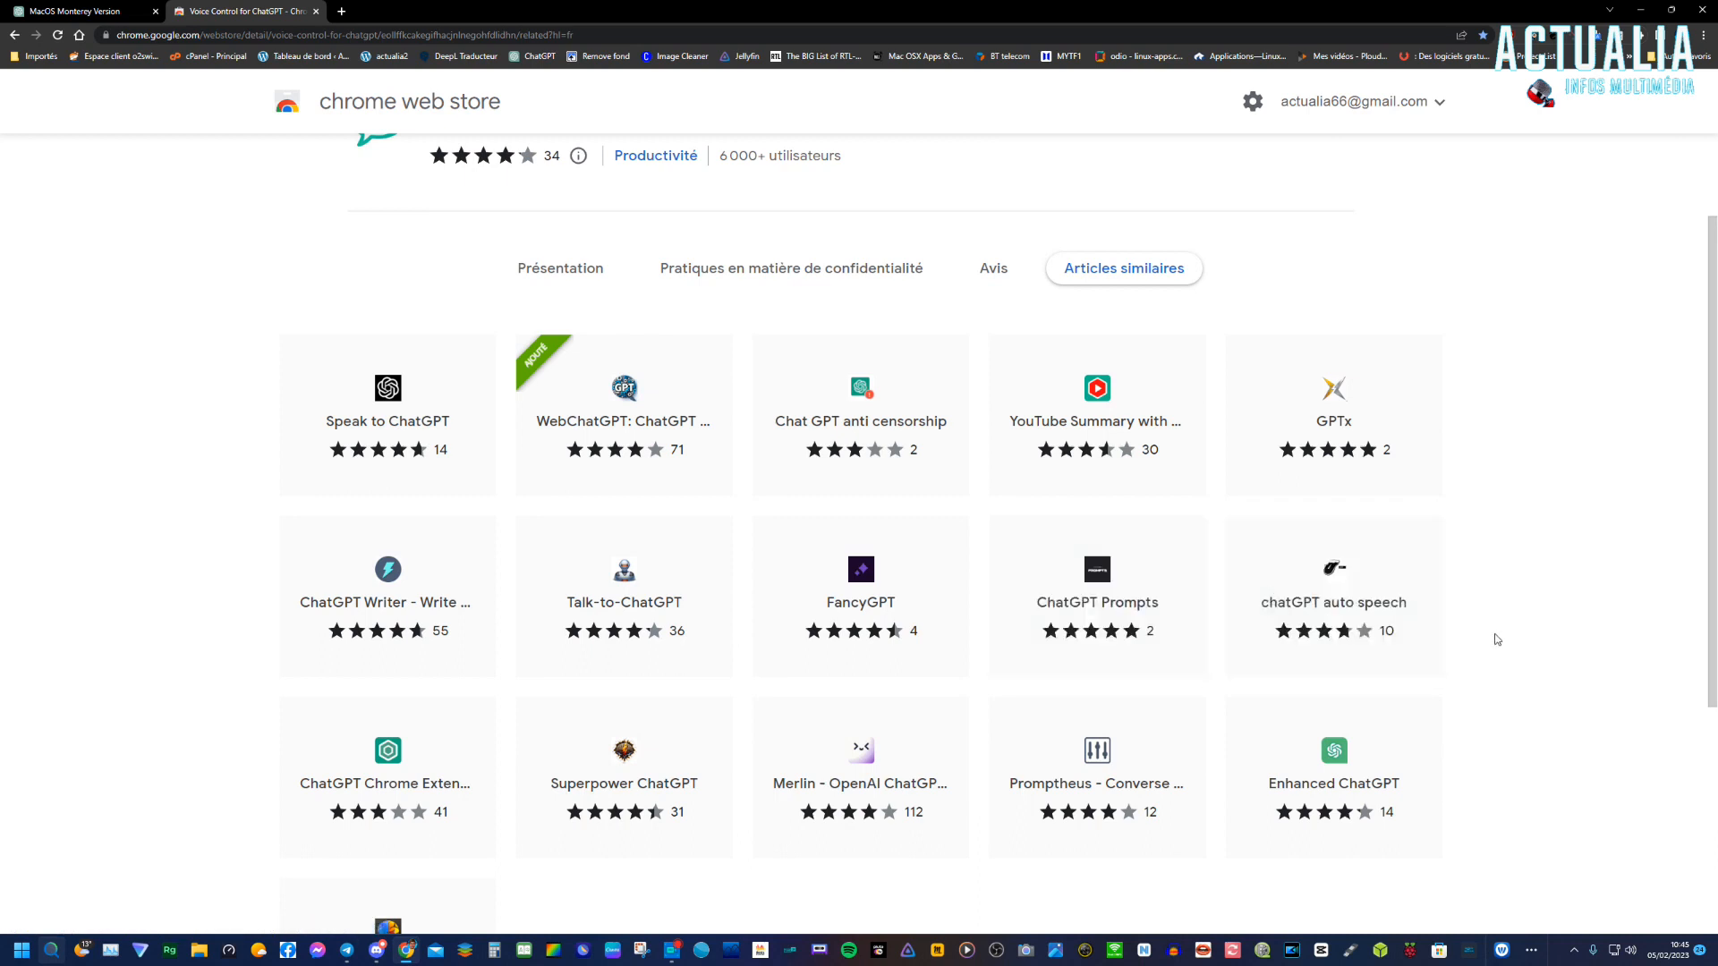
left_click(439, 789)
scroll(799, 644, "down", 4)
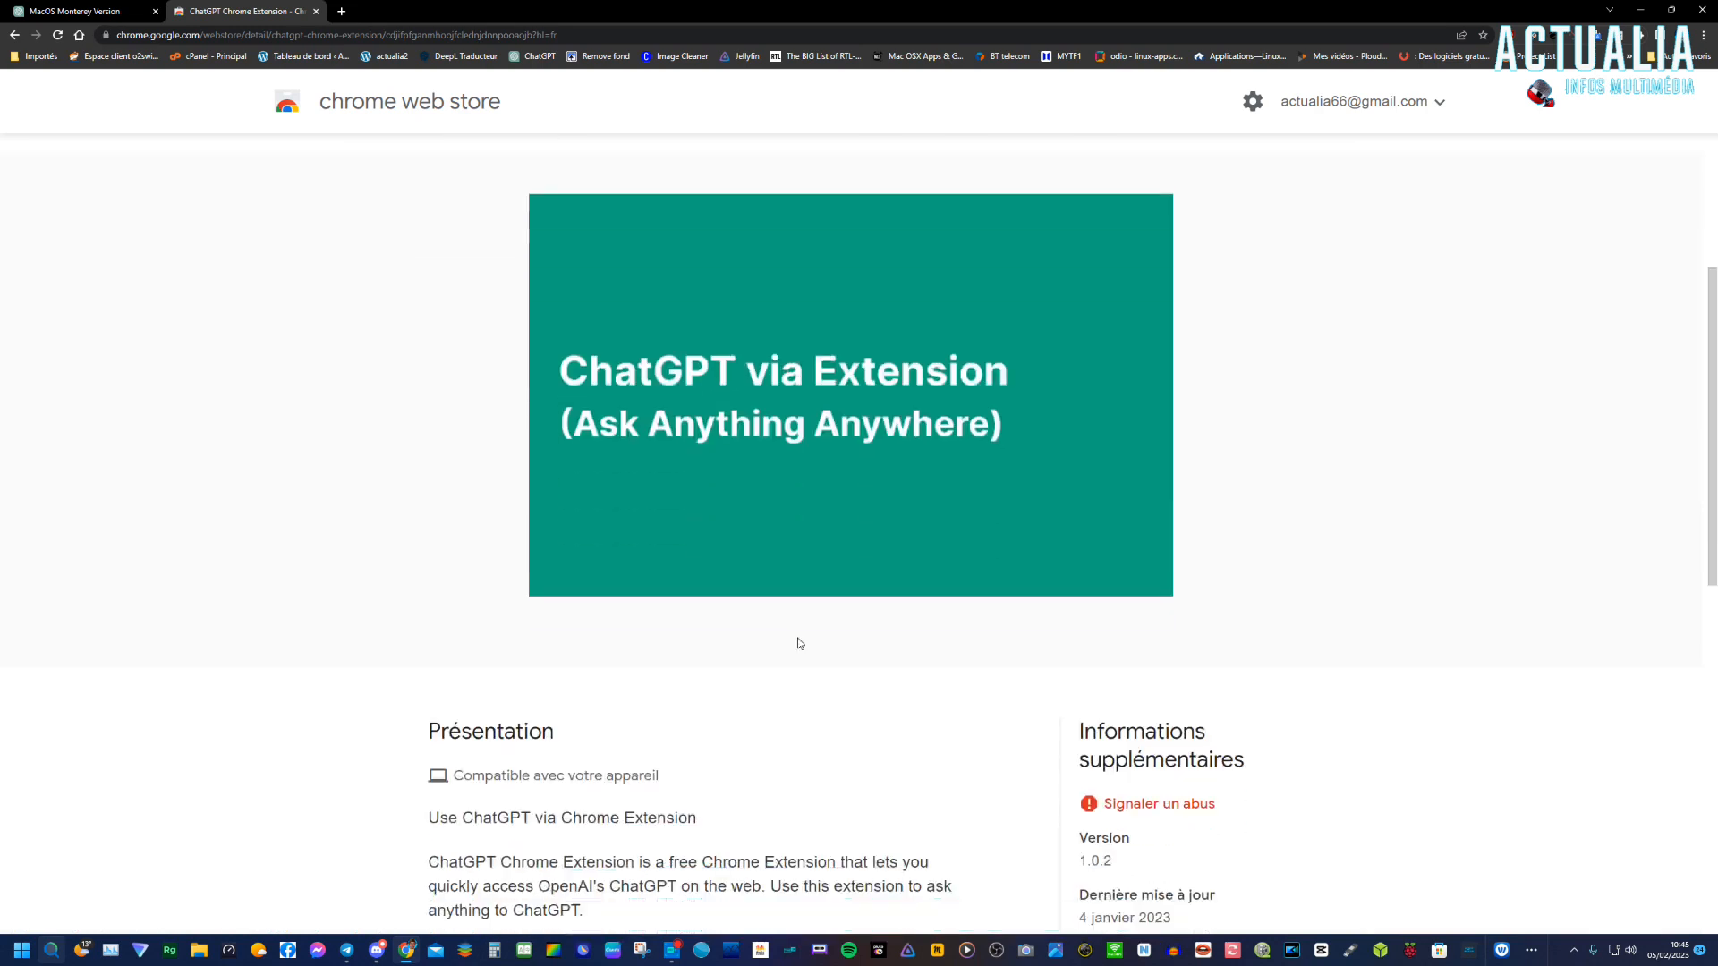
scroll(799, 644, "down", 4)
scroll(798, 537, "up", 3)
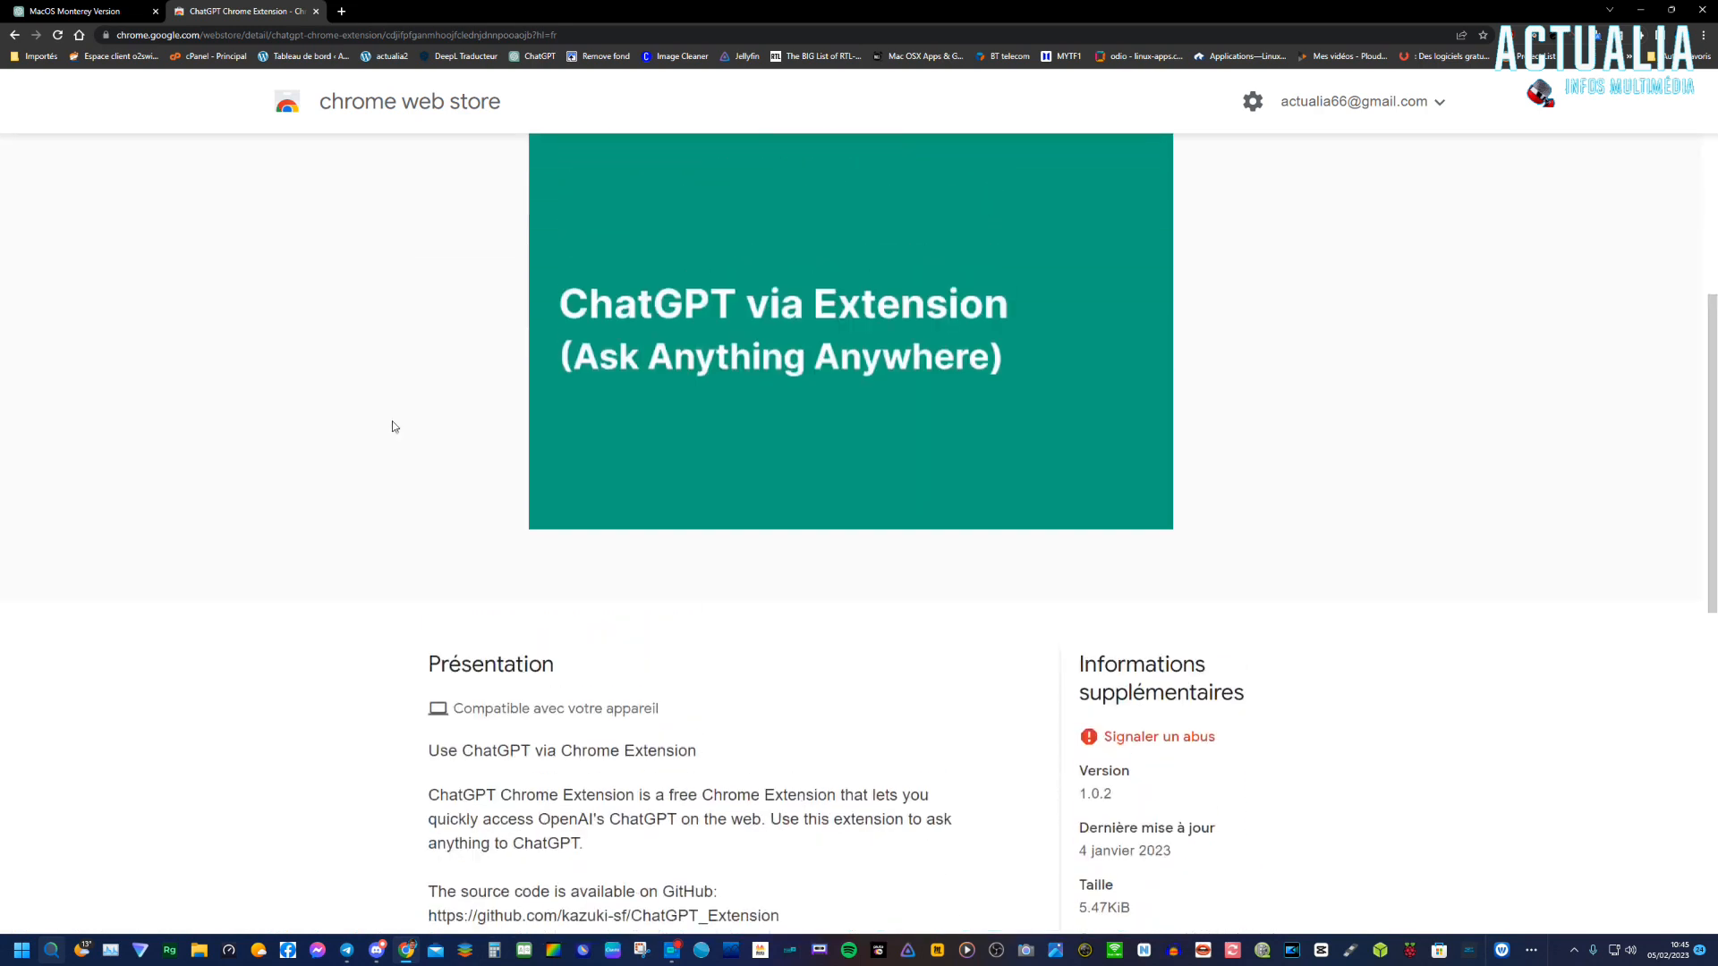
left_click(14, 35)
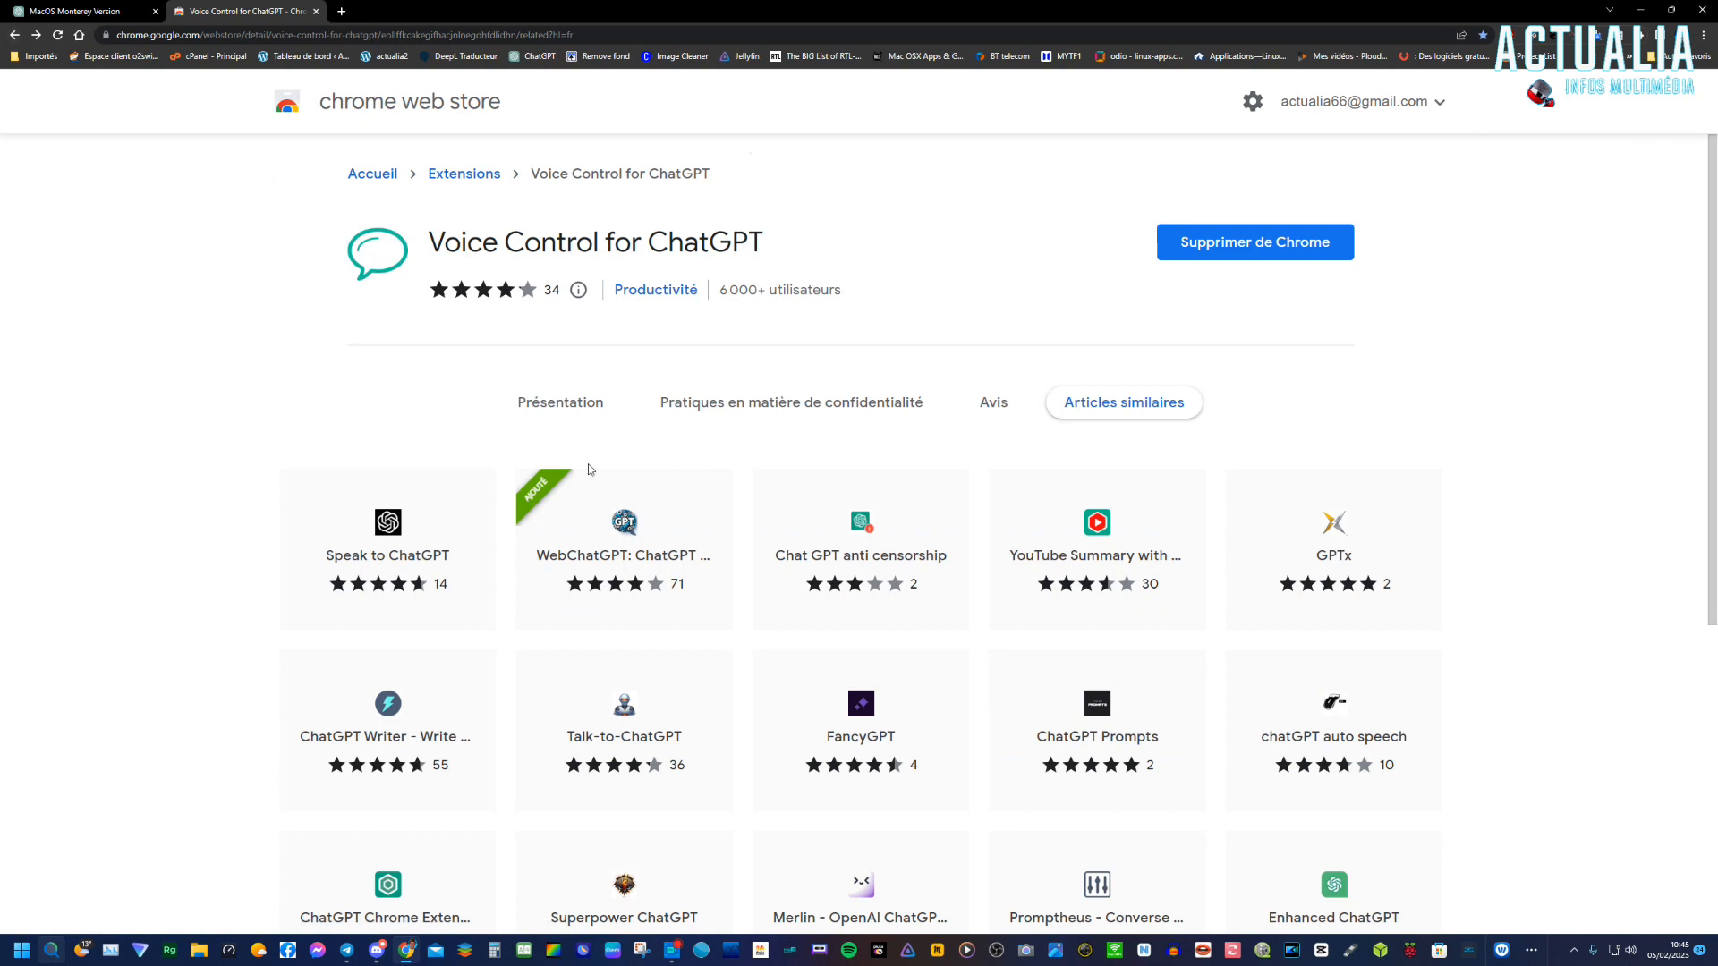
Step: Examine the descriptions of the related extensions ChatGPT for Google, ChatGPT Chrome Extension, Superpower ChatGPT and Enhanced ChatGPT
scroll(566, 573, "down", 4)
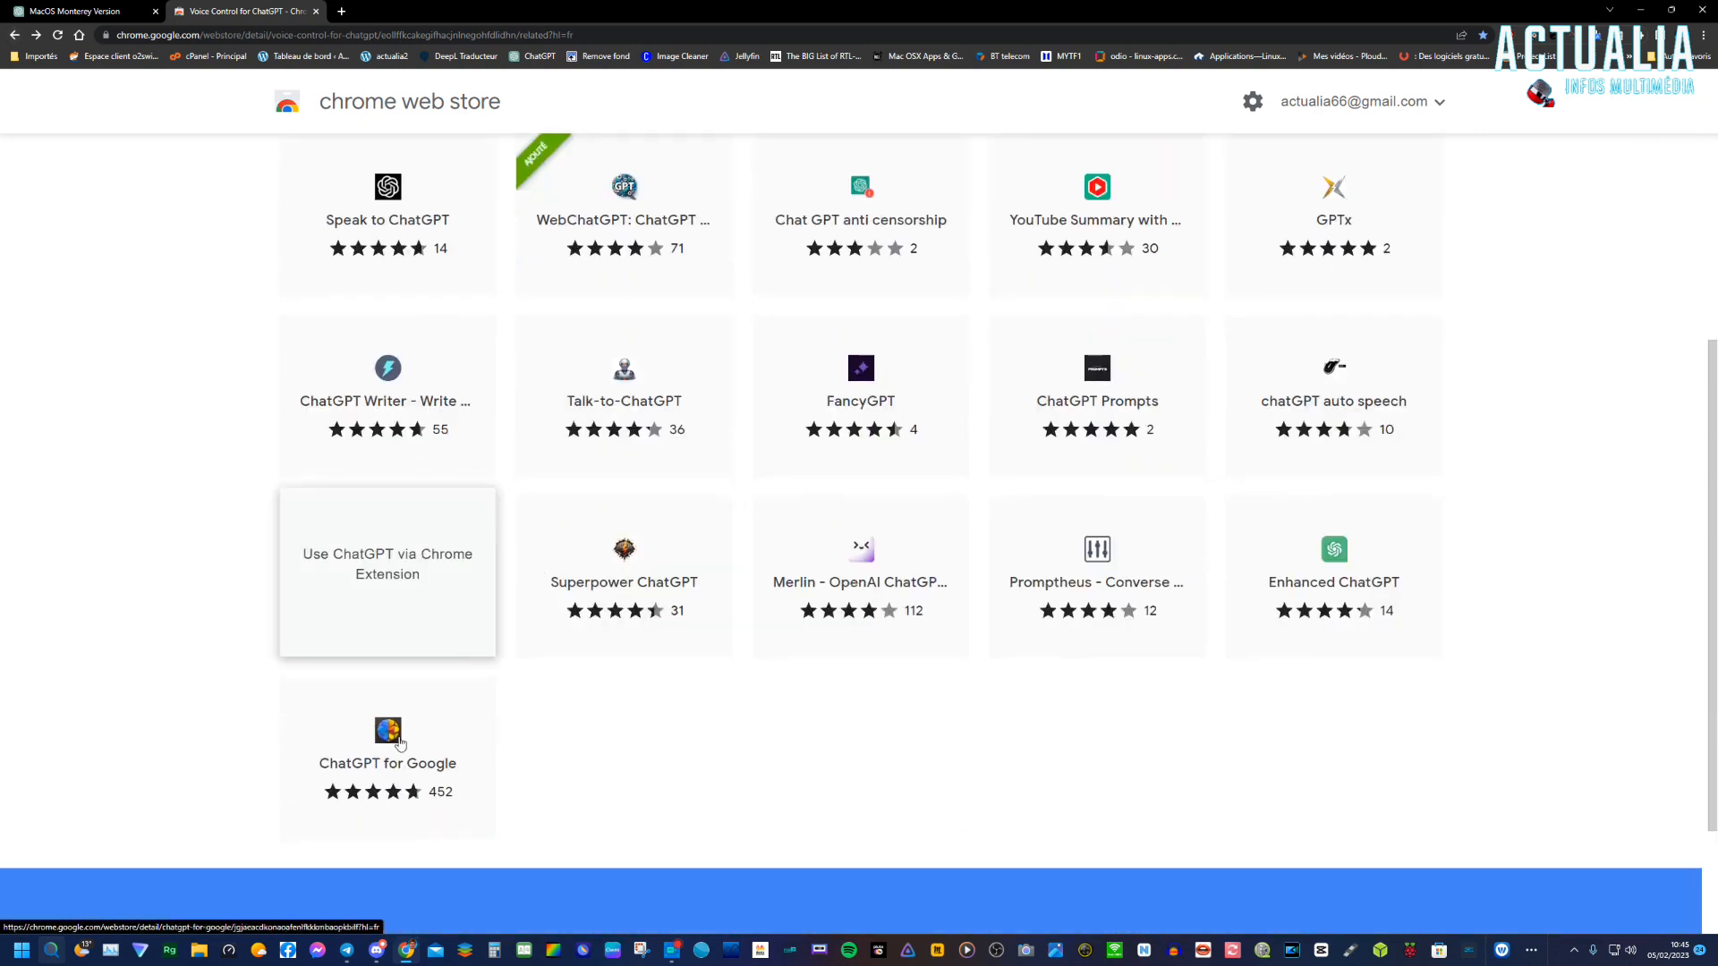
mouse_move(400, 744)
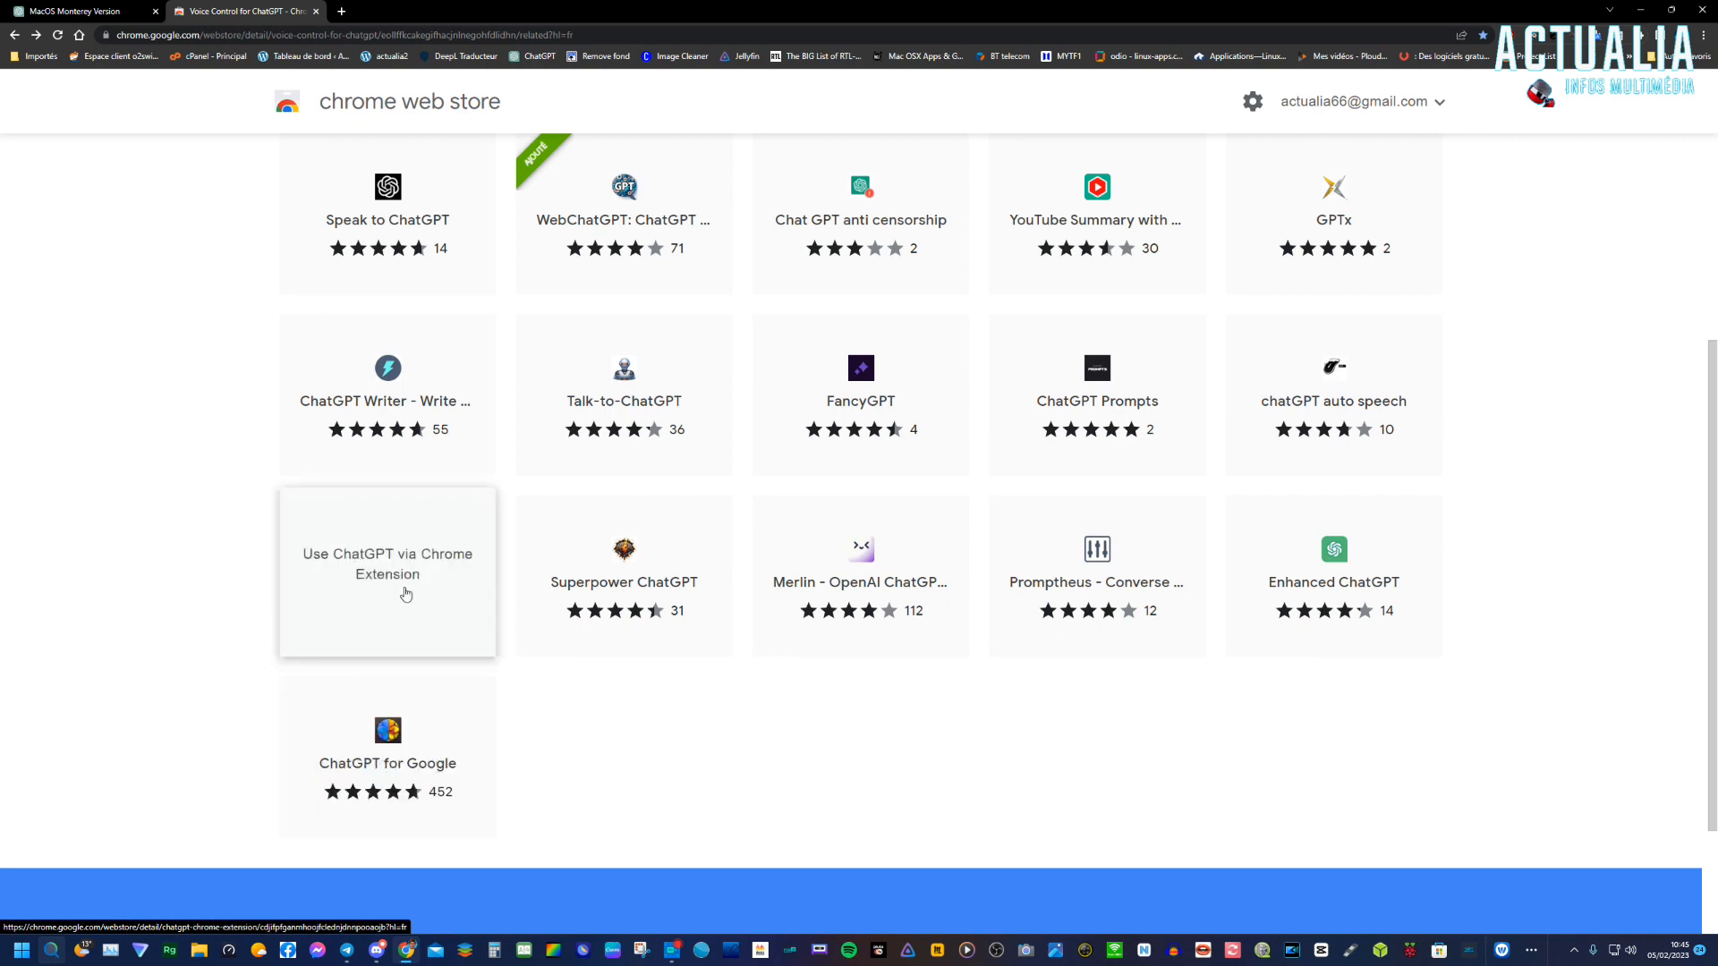
mouse_move(651, 594)
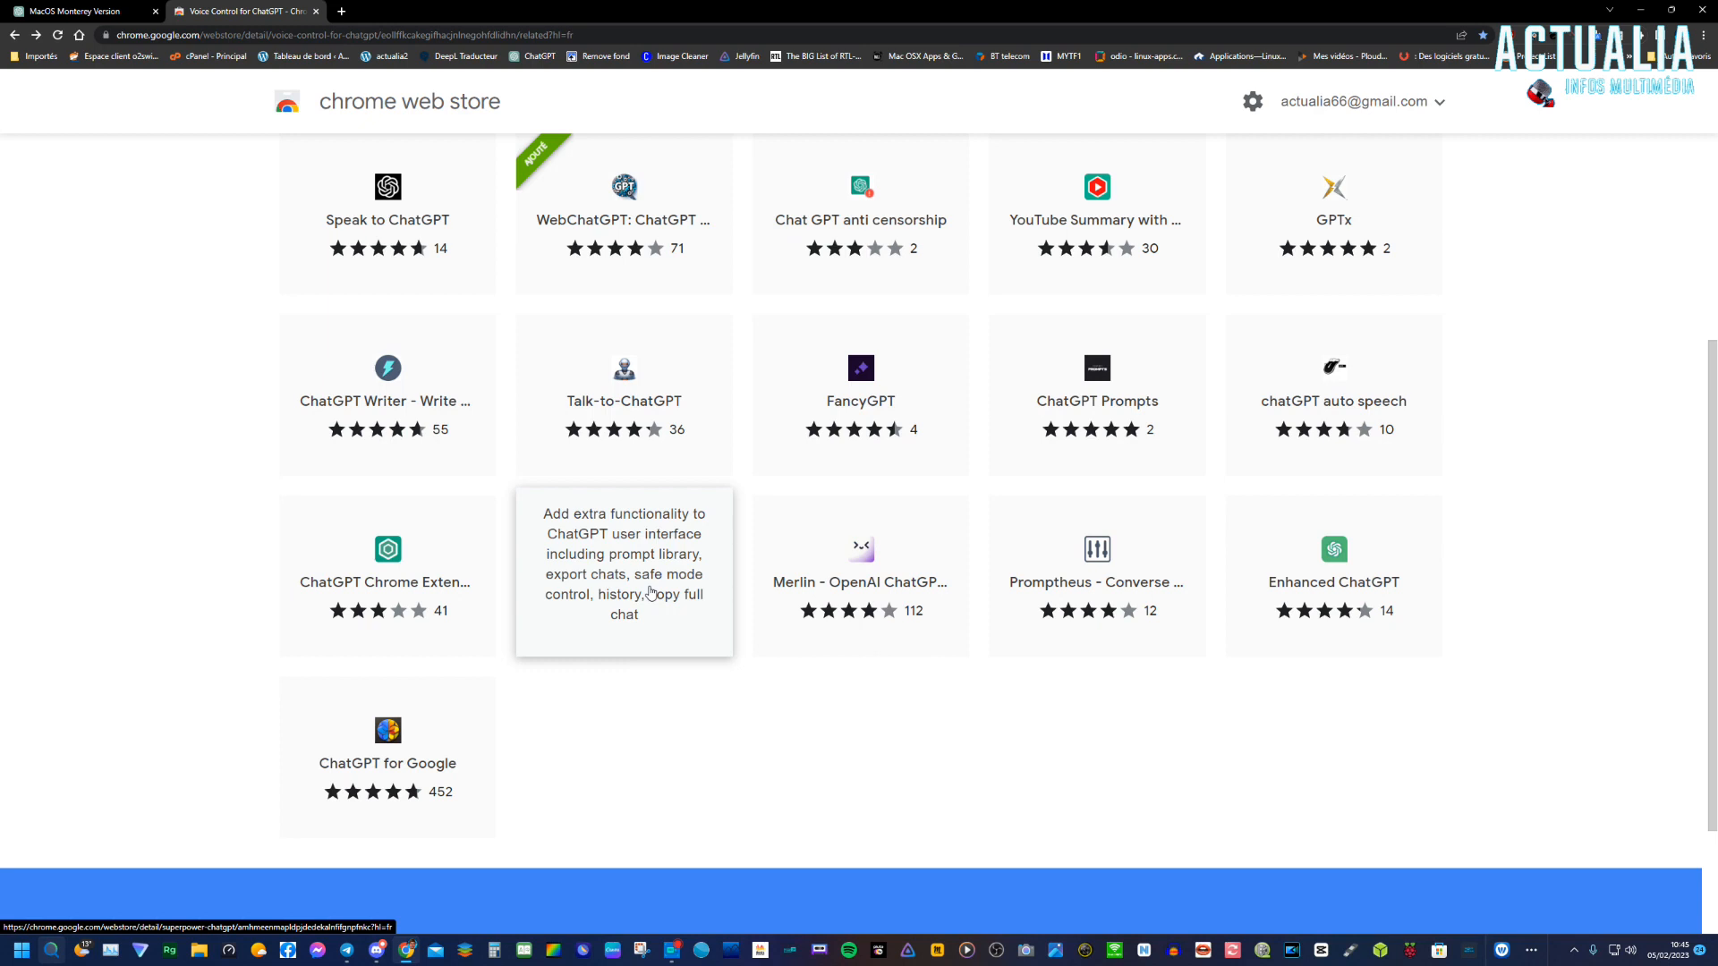
mouse_move(469, 593)
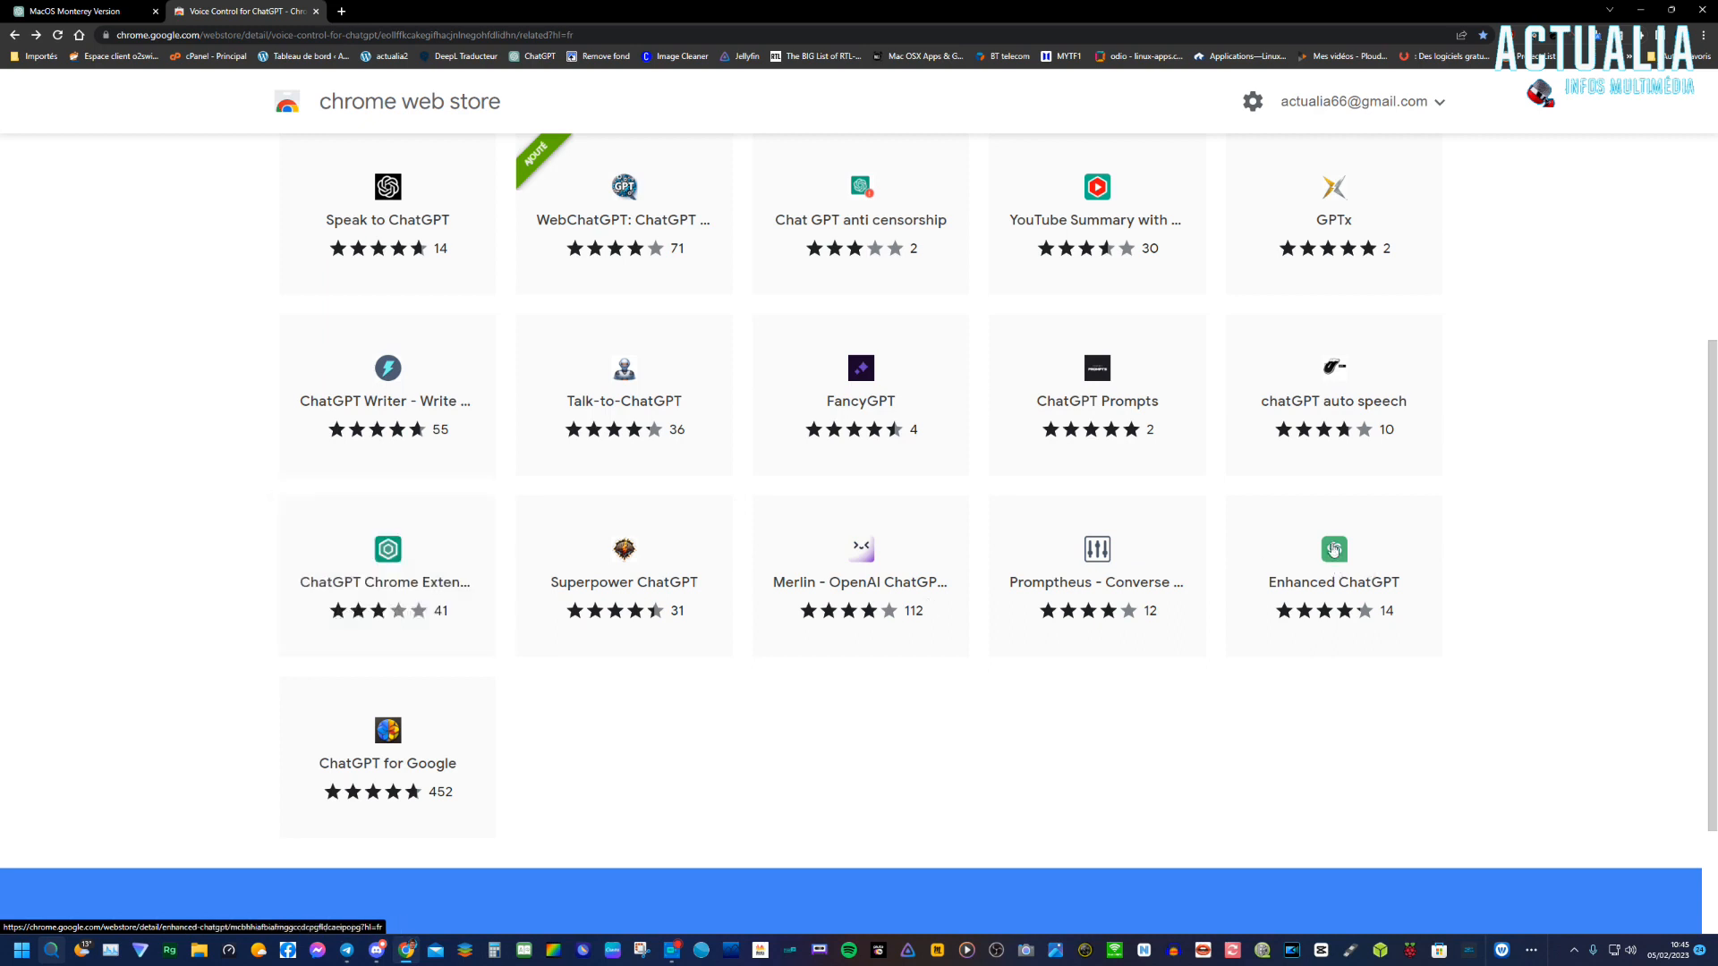
mouse_move(1333, 549)
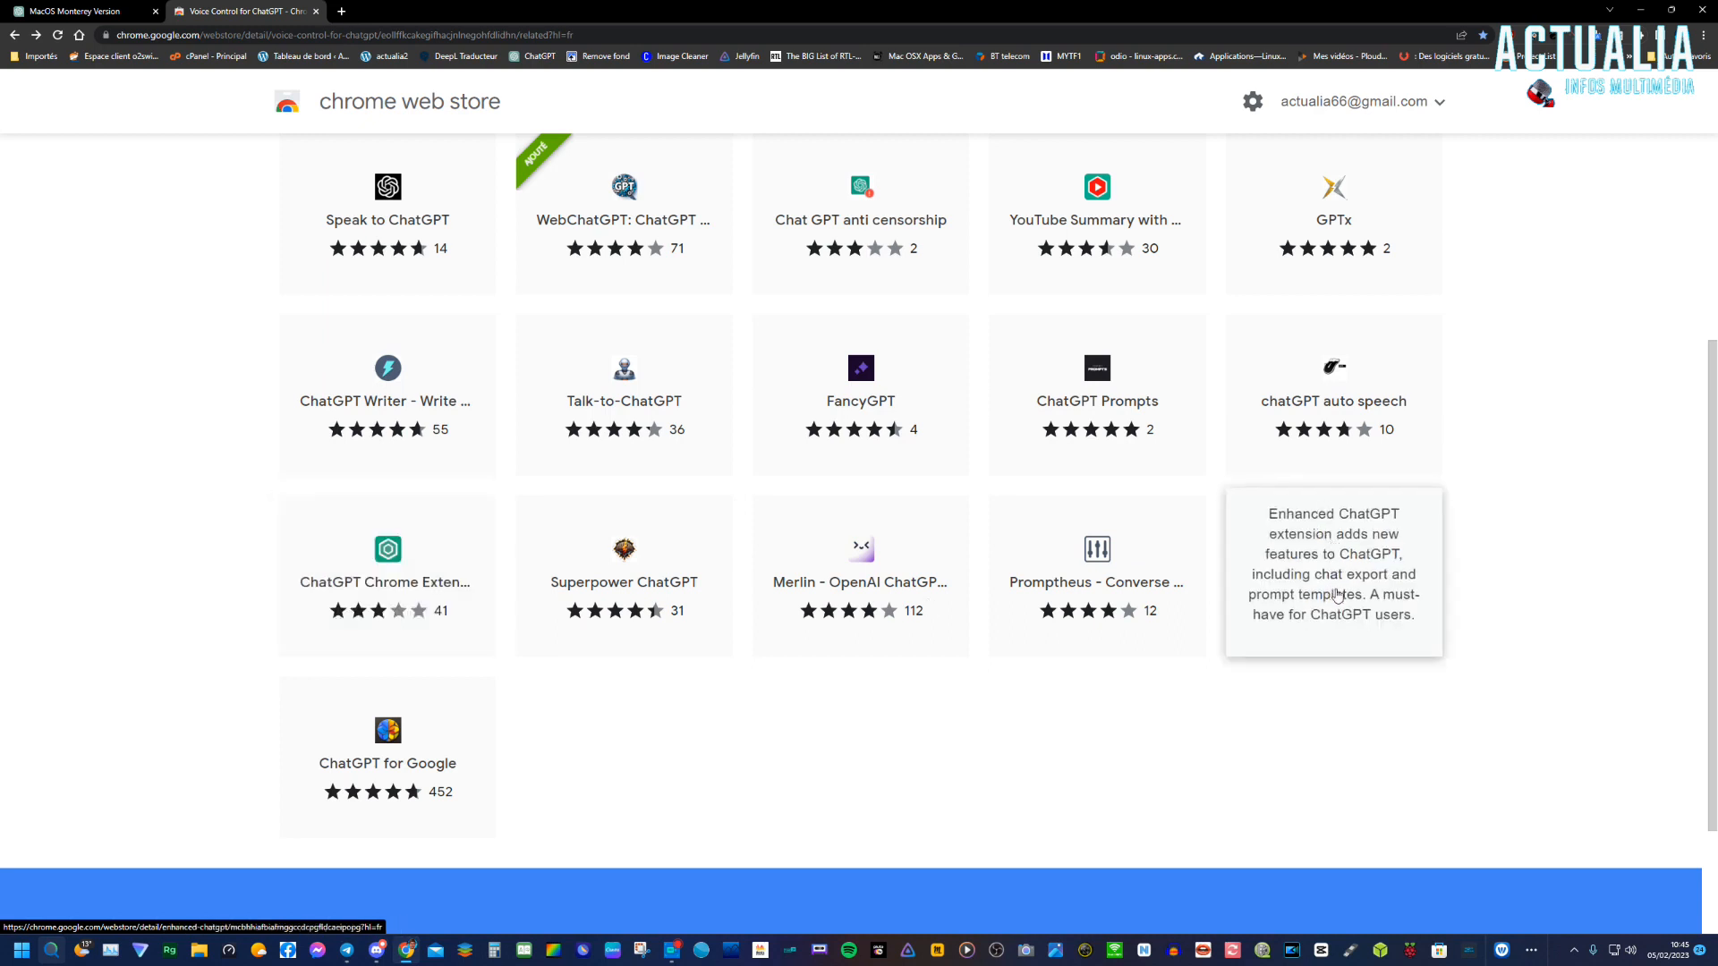
mouse_move(387, 560)
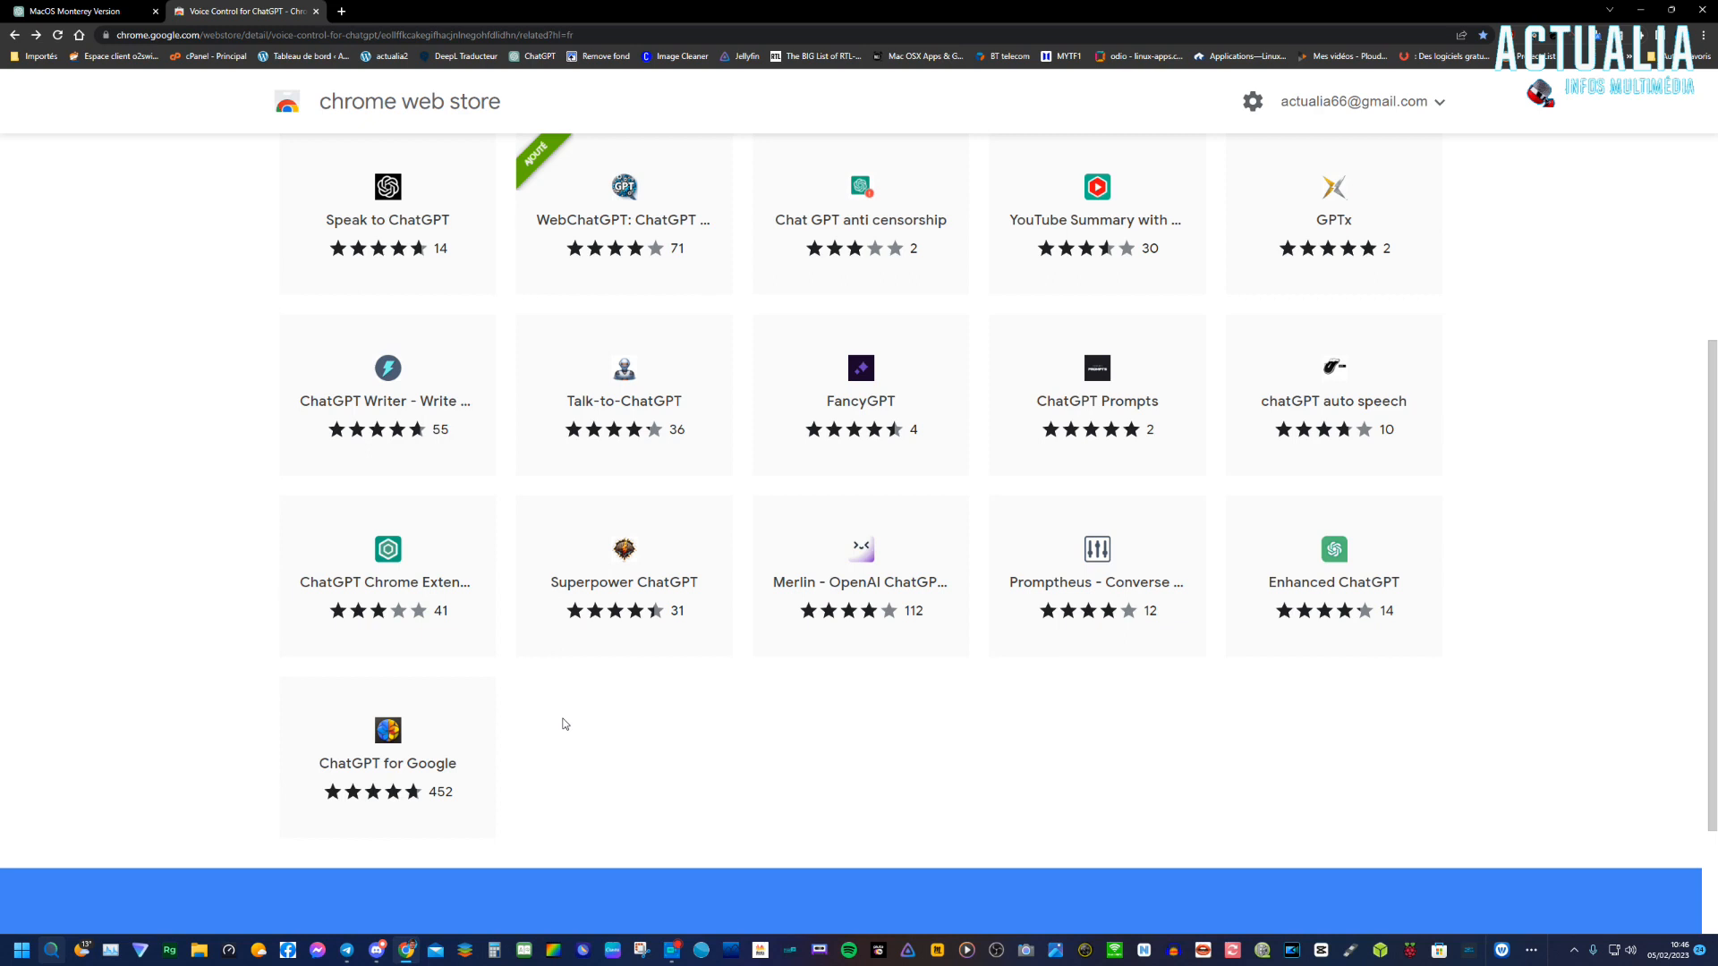
scroll(532, 573, "up", 4)
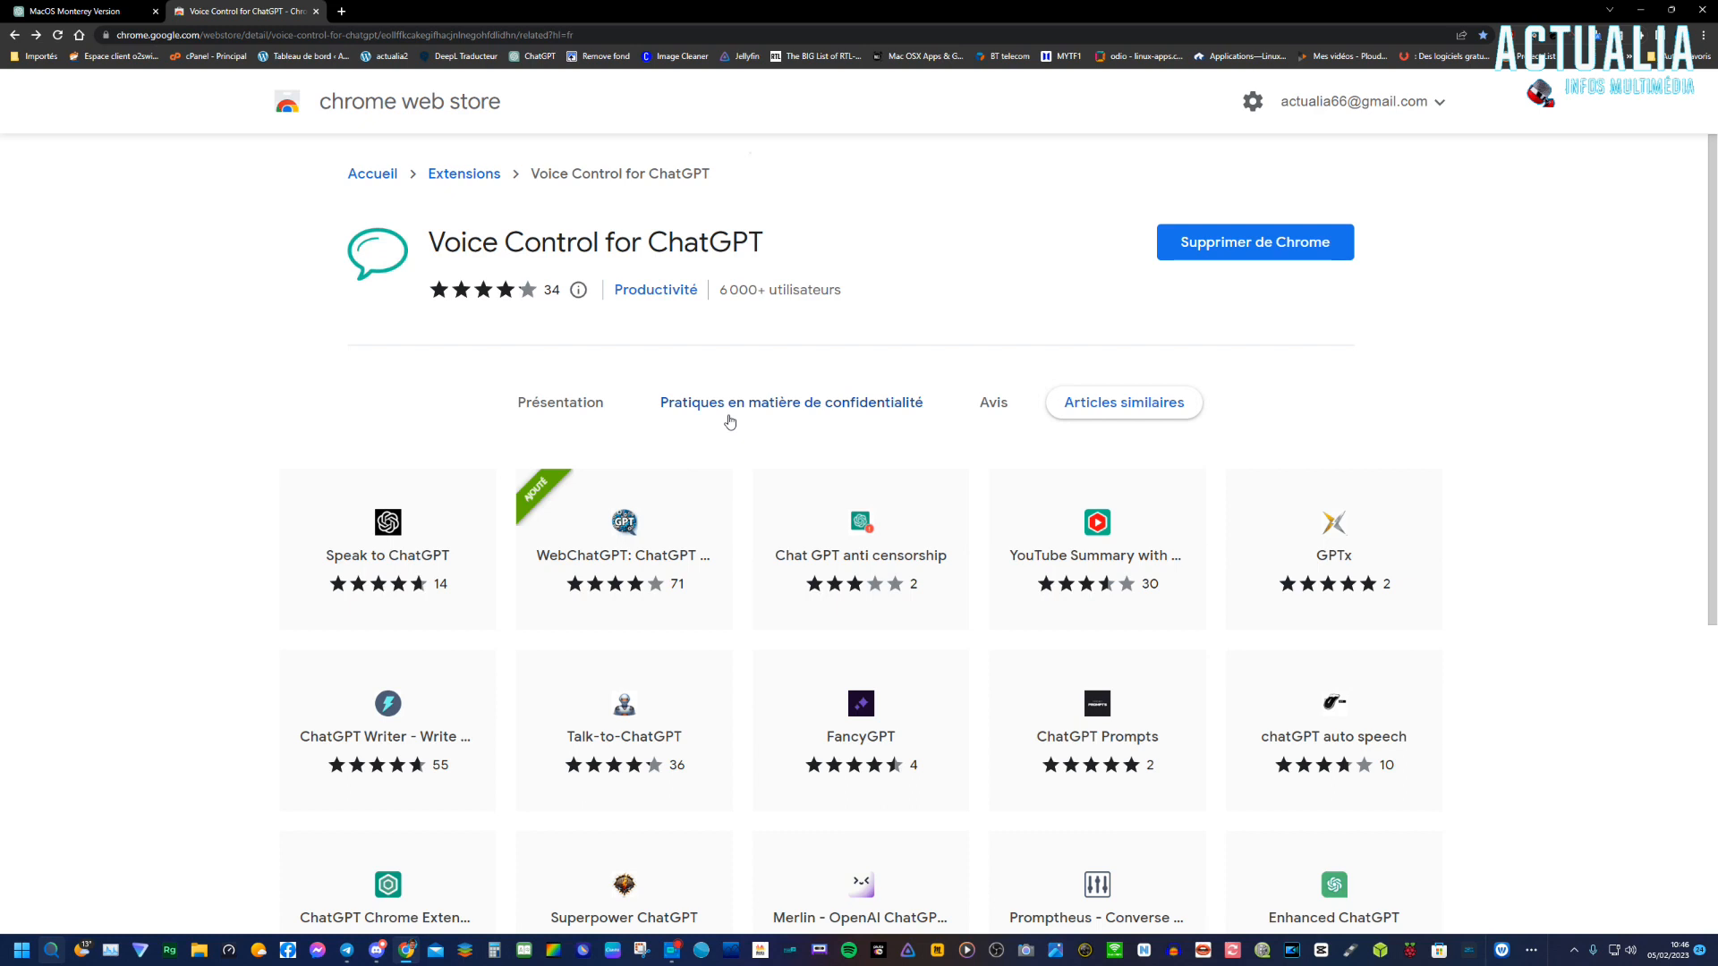
left_click(673, 952)
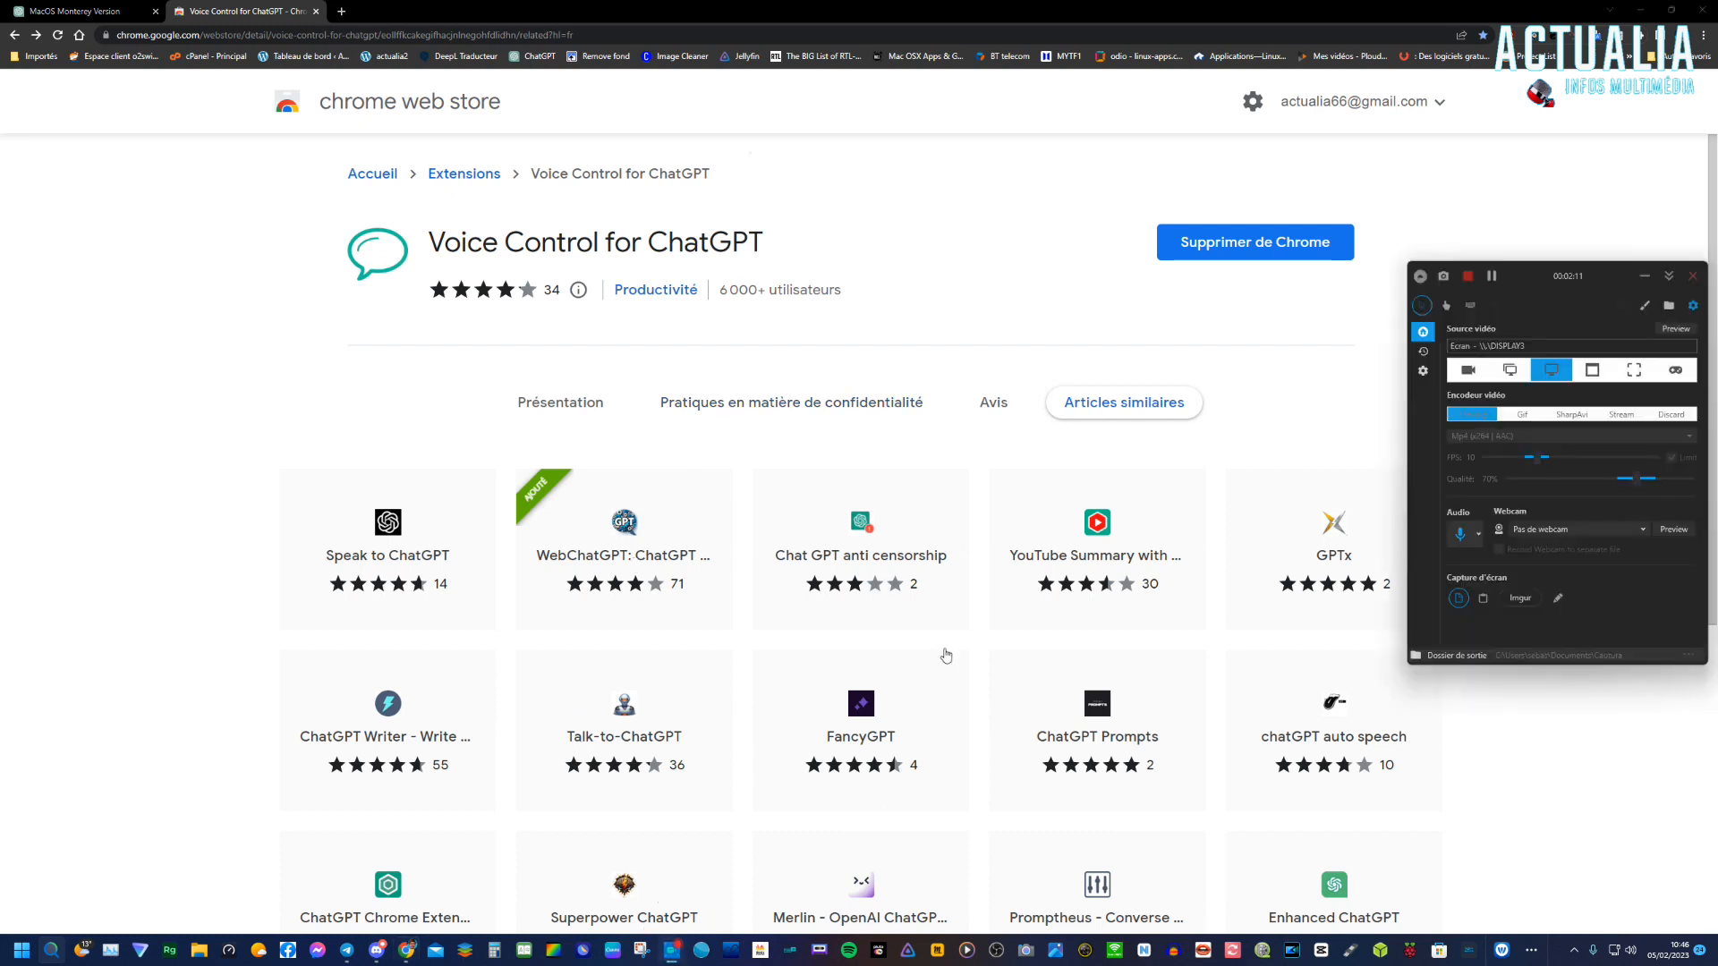